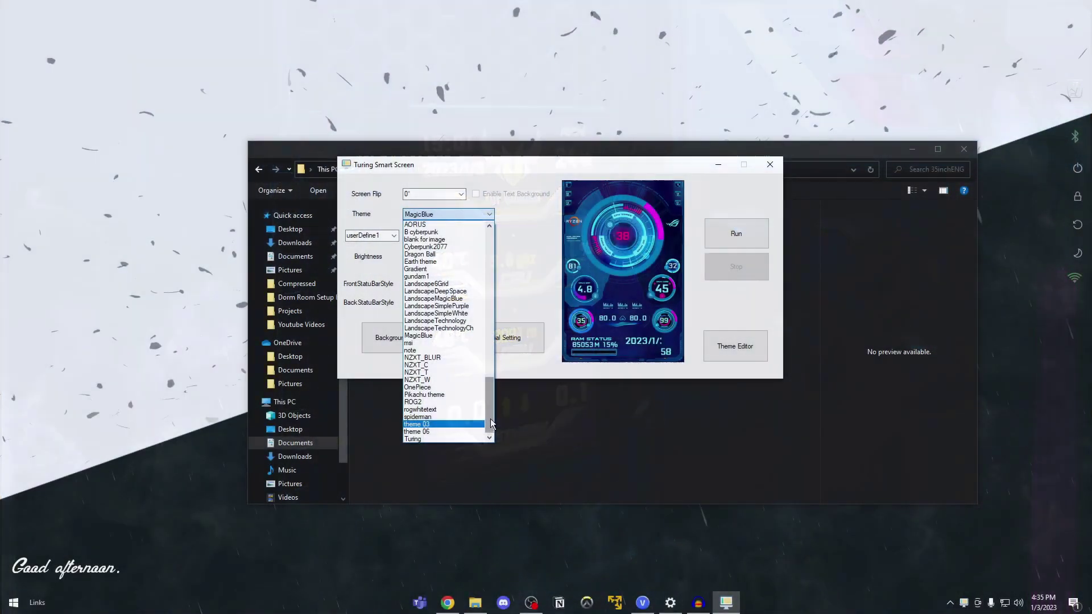
Switch the case screen to the A cyberpunk theme and return to the Chrome window.
drag(492, 398, 492, 267)
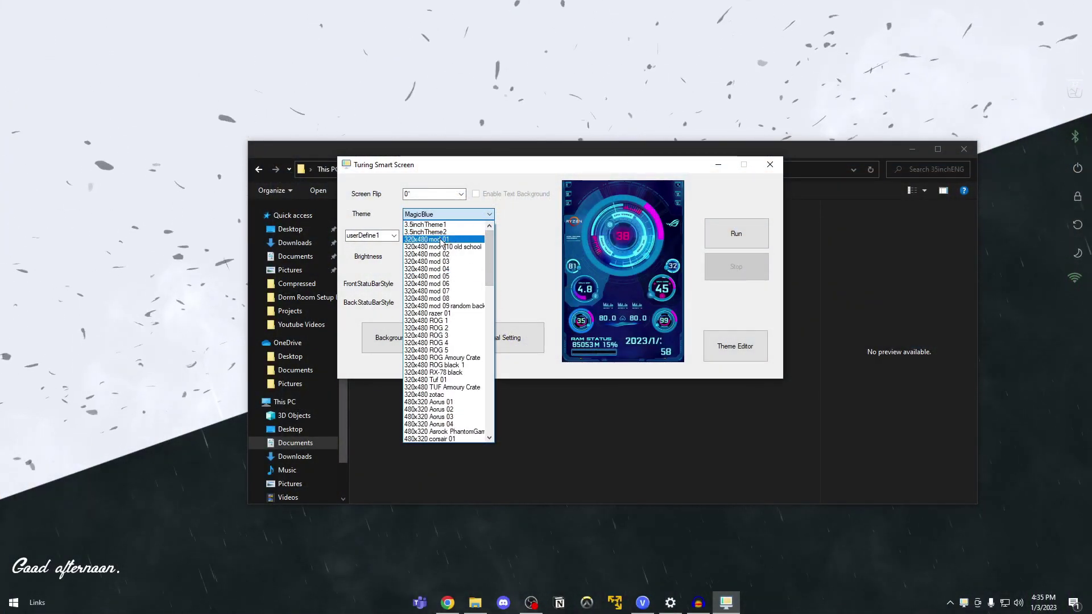
drag(489, 256, 493, 377)
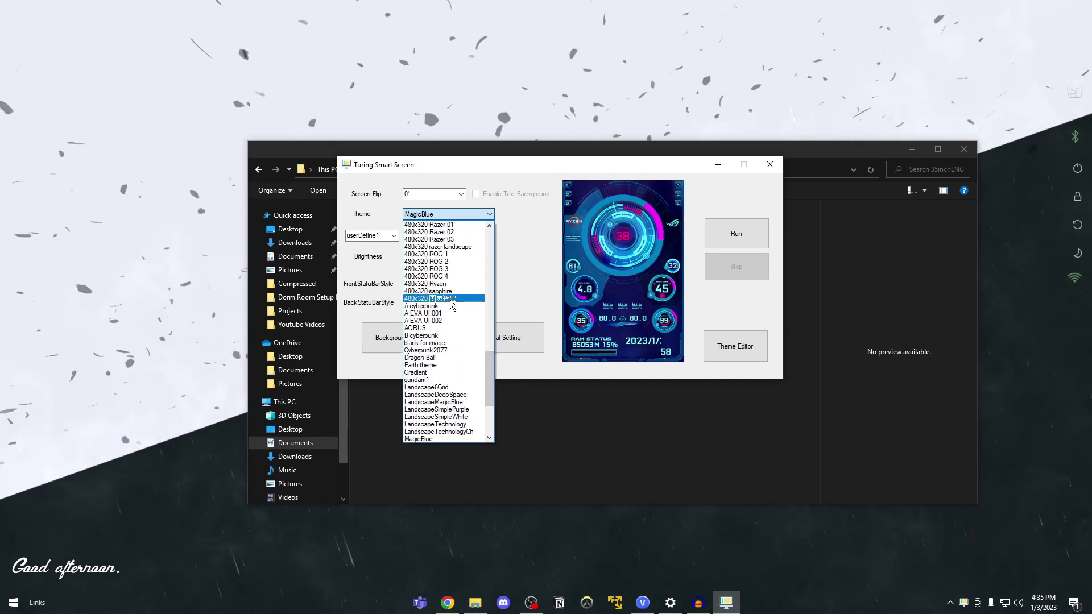
click(443, 308)
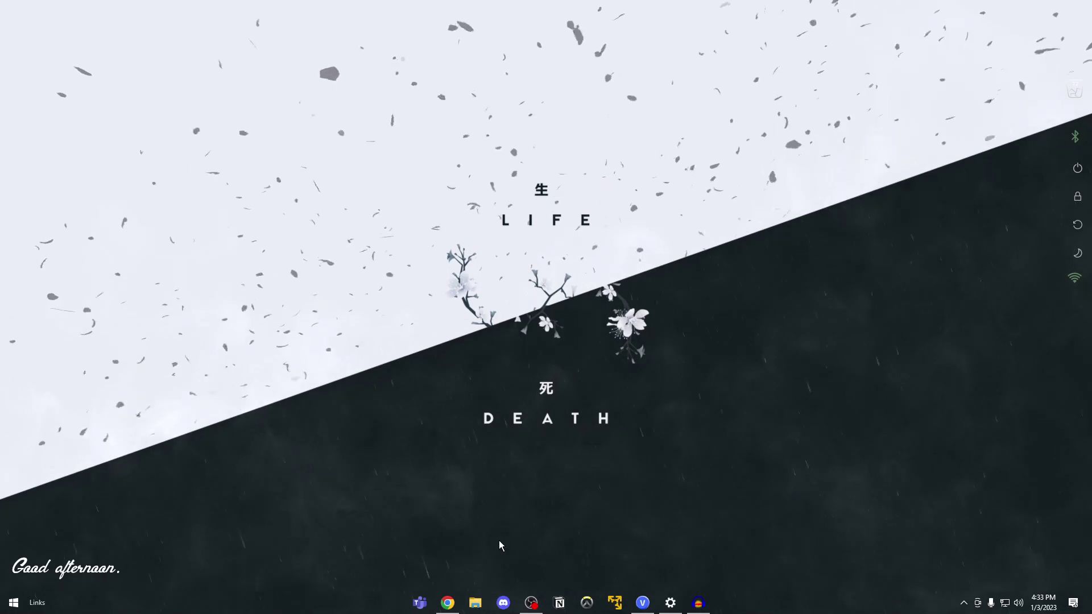
click(448, 603)
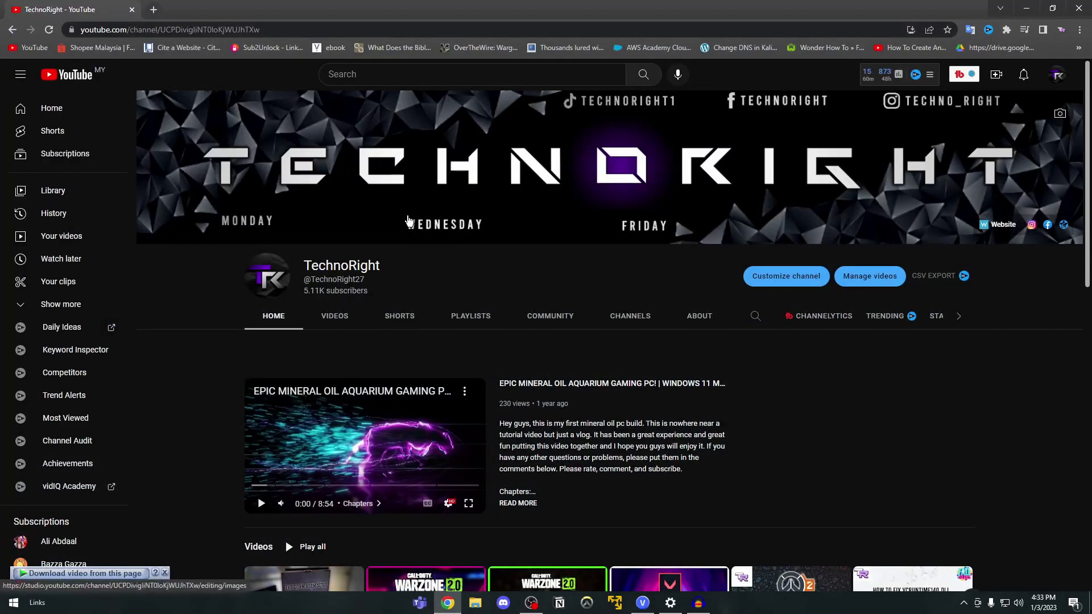
Open a new Chrome tab and load turzx.com, correcting the mistyped 'xom' ending.
click(153, 10)
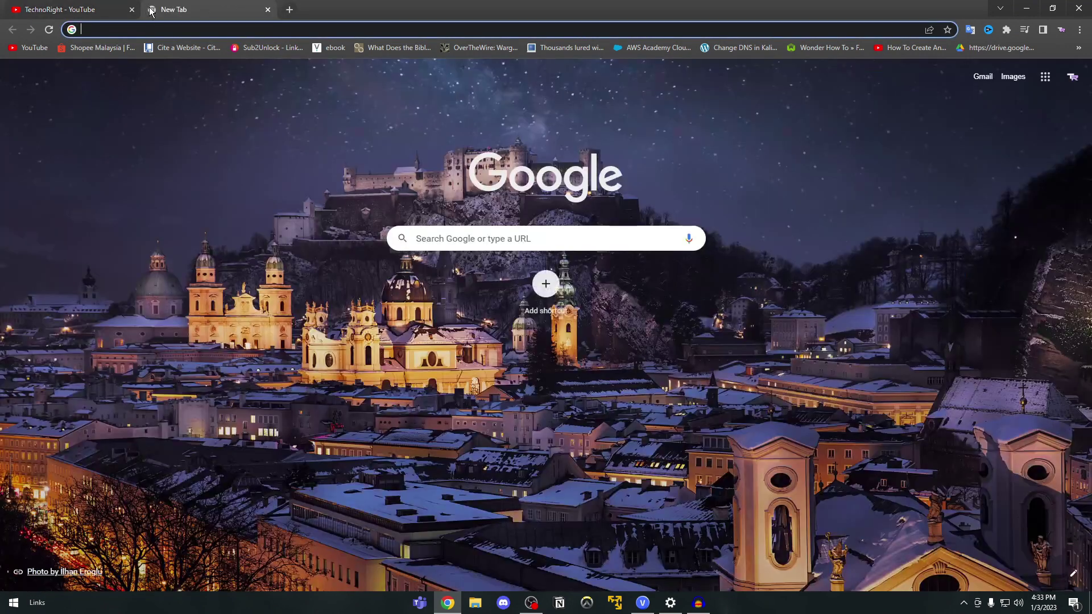
text(tu)
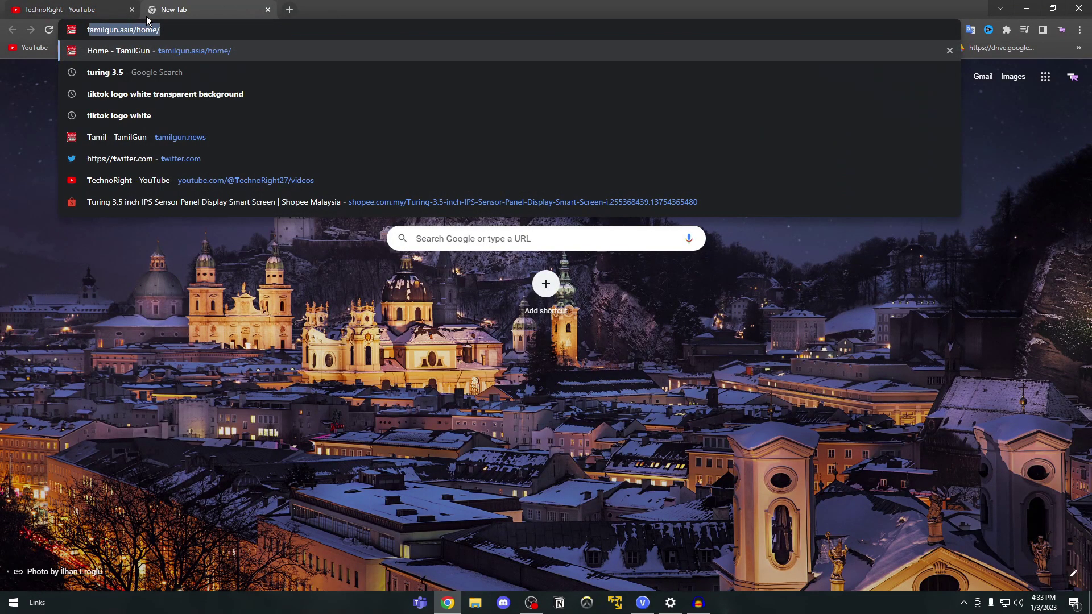
text(rzx)
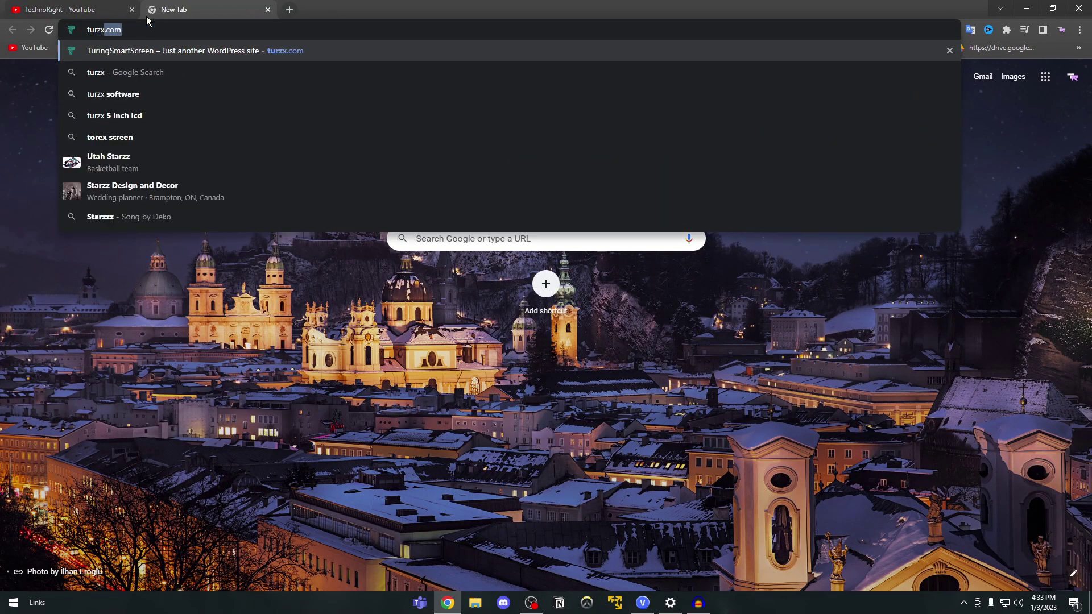
text(.xom)
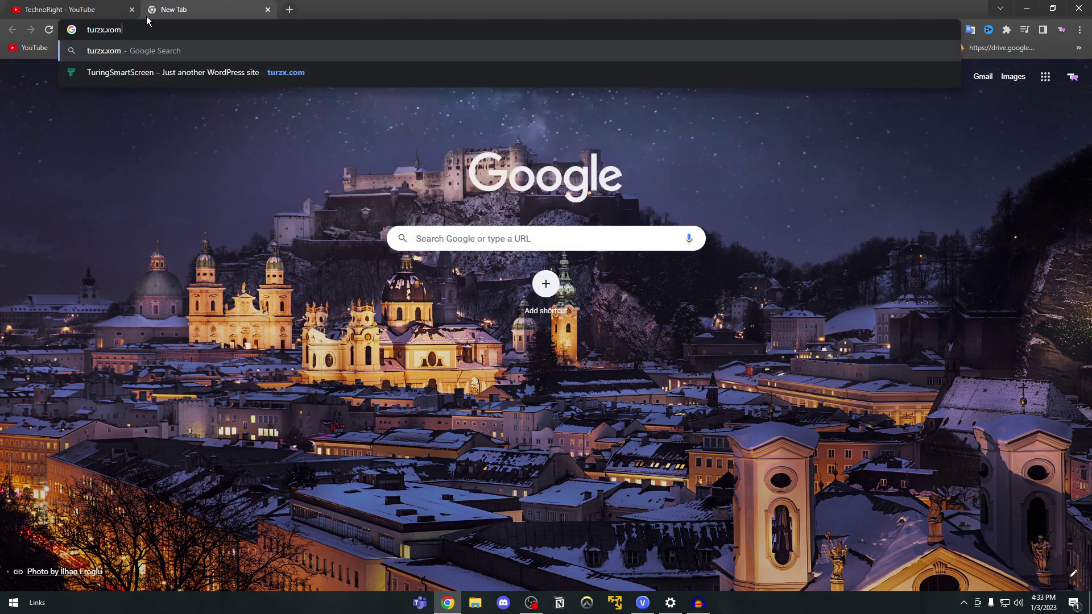
key(BackSpace)
key(BackSpace)
key(BackSpace)
key(BackSpace)
text(.com)
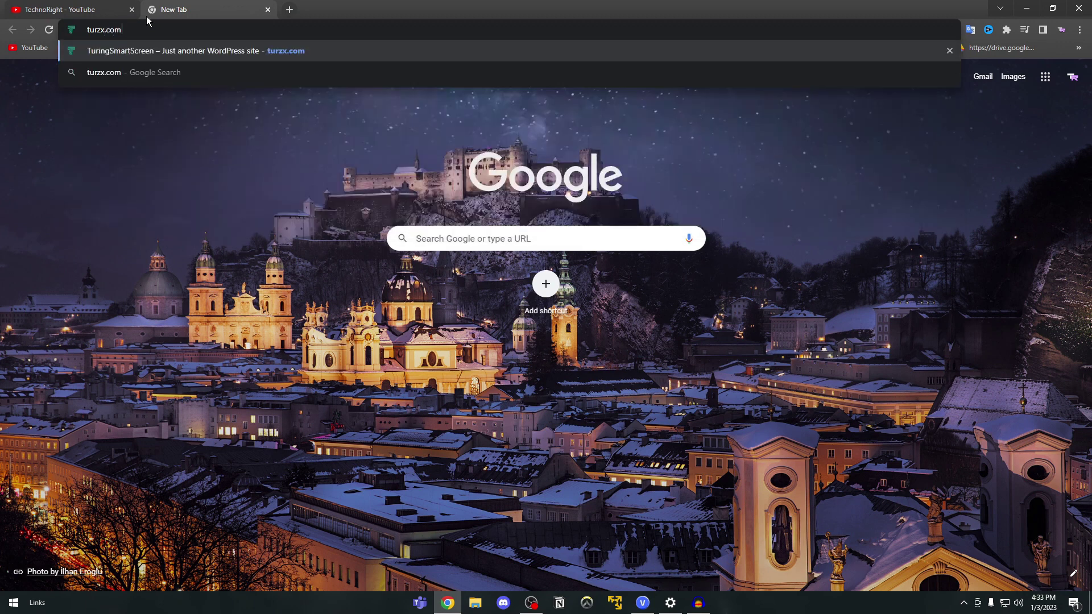
key(Return)
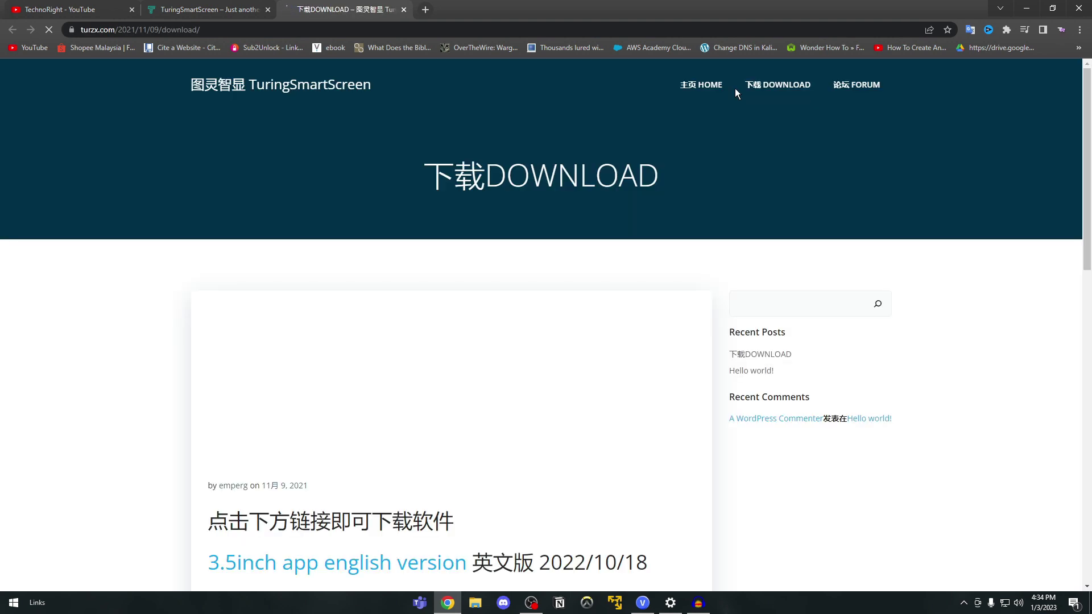
Download the 3.5inch English app from turzx.com, confirming the duplicate download.
scroll(615, 253, down, 6)
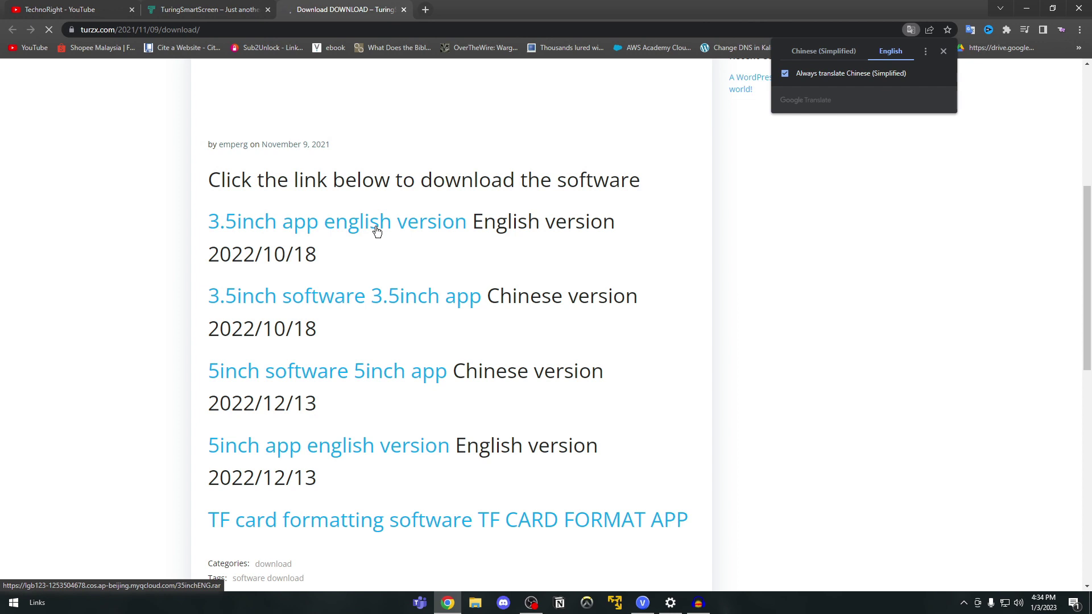
click(320, 228)
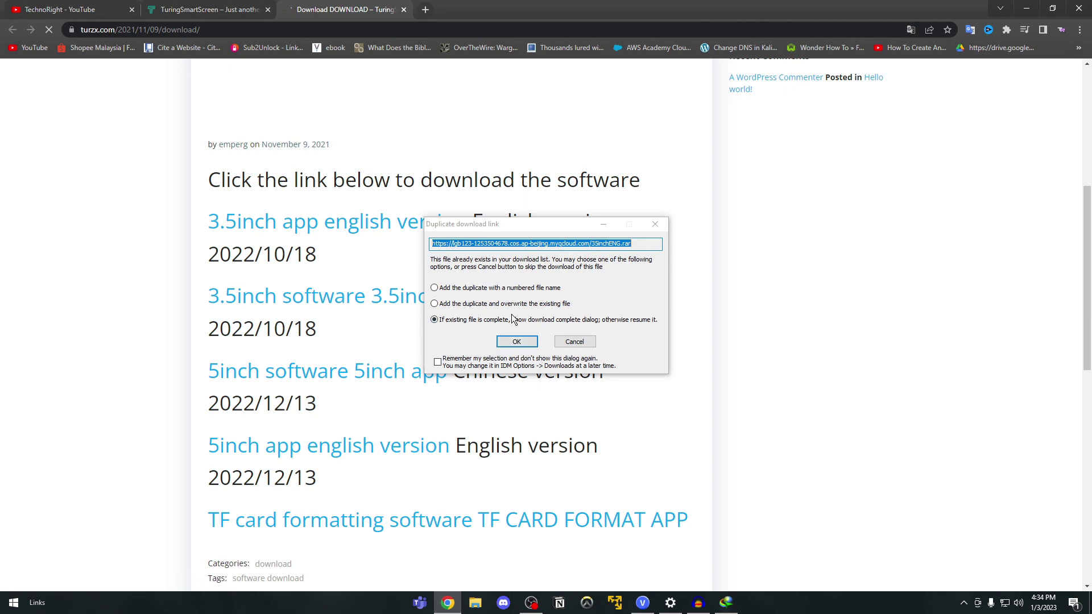
click(517, 343)
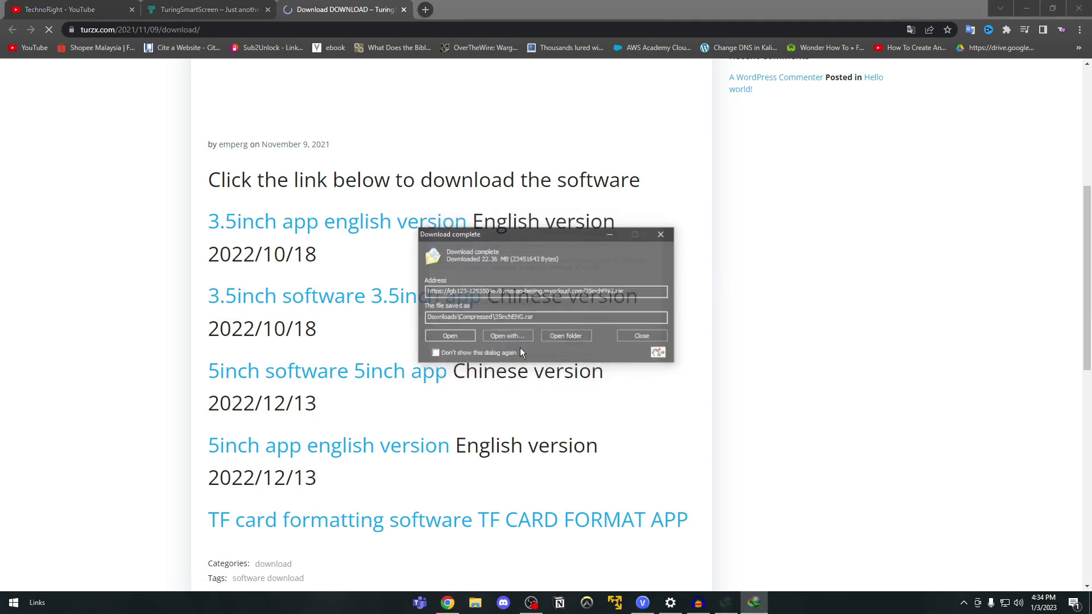
Open 35inchENG.rar in WinRAR, dismiss the evaluation reminder and select the 35inchENG folder.
click(472, 339)
drag(797, 199, 370, 164)
click(675, 278)
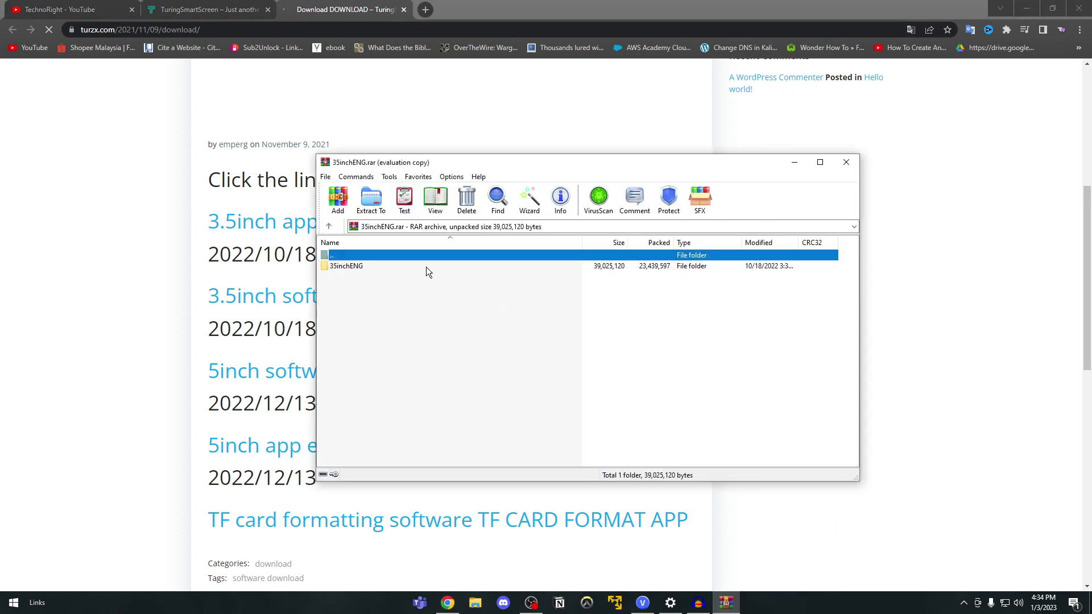
click(357, 266)
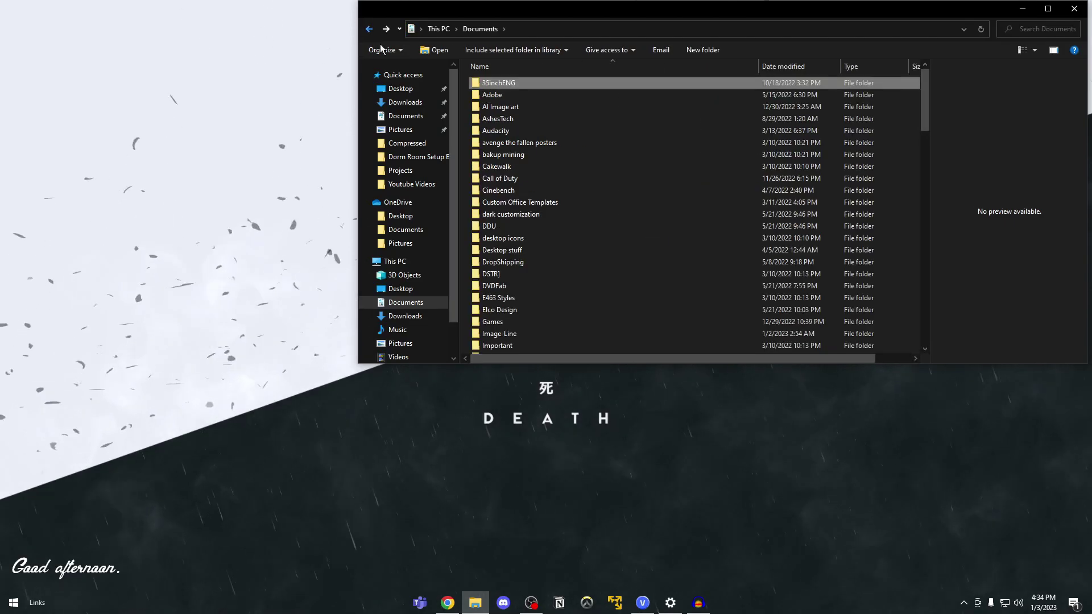
Open the 35inchENG folder and select UsbMonitor.exe.
double_click(519, 84)
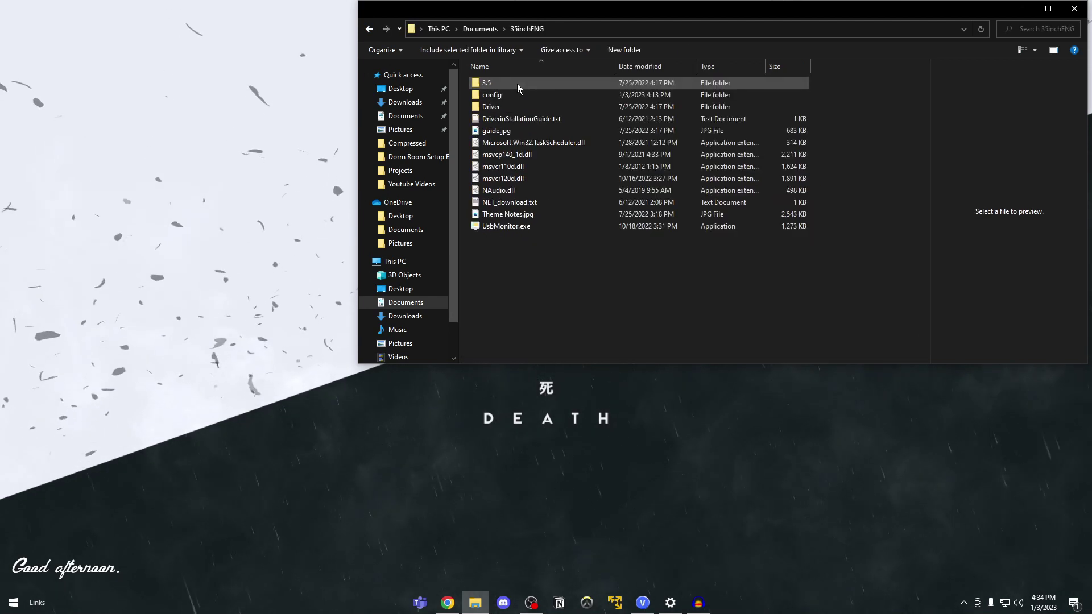
drag(546, 13, 439, 152)
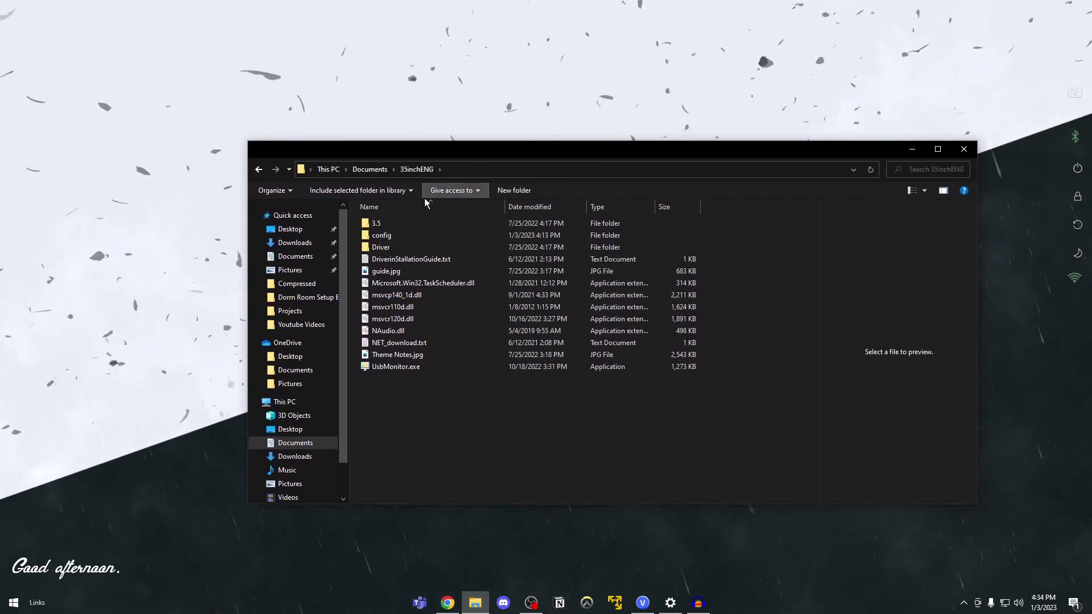
click(401, 369)
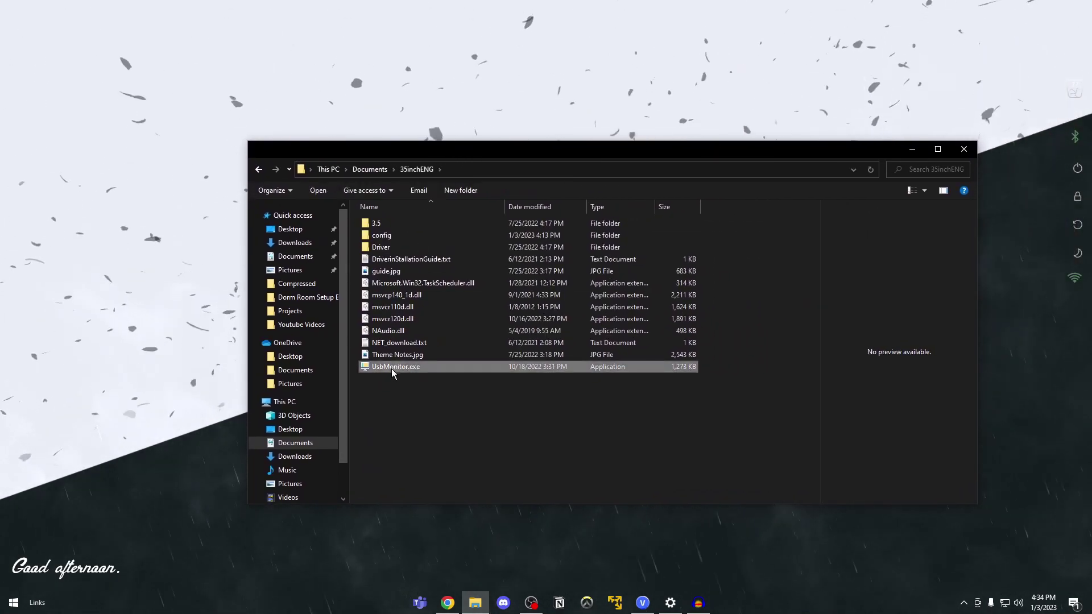
drag(392, 371, 382, 396)
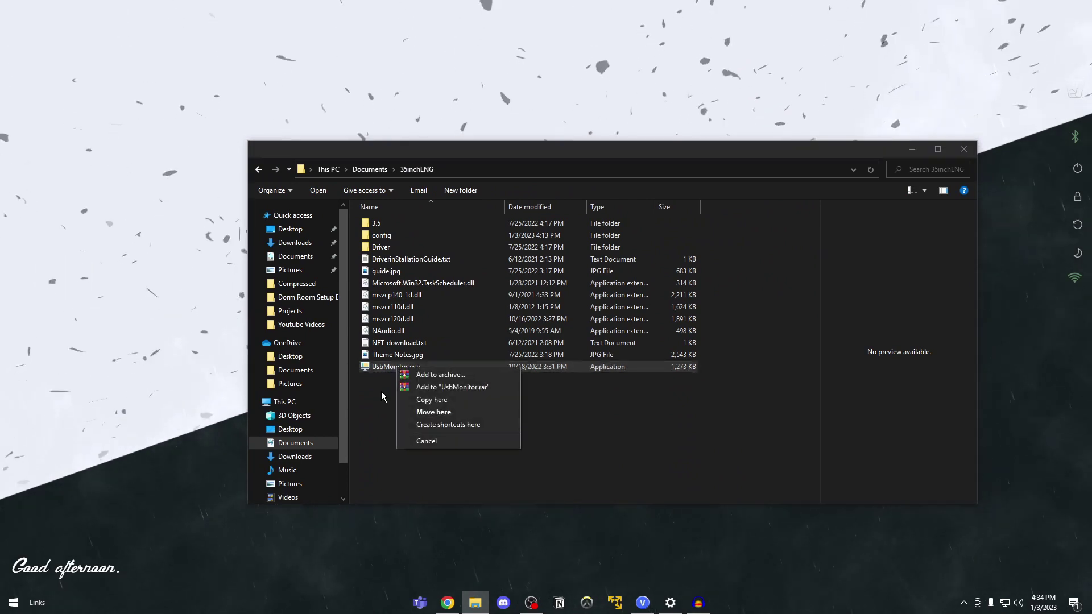
click(382, 396)
Quit the running screen monitor from its system tray icon.
click(963, 602)
right_click(953, 580)
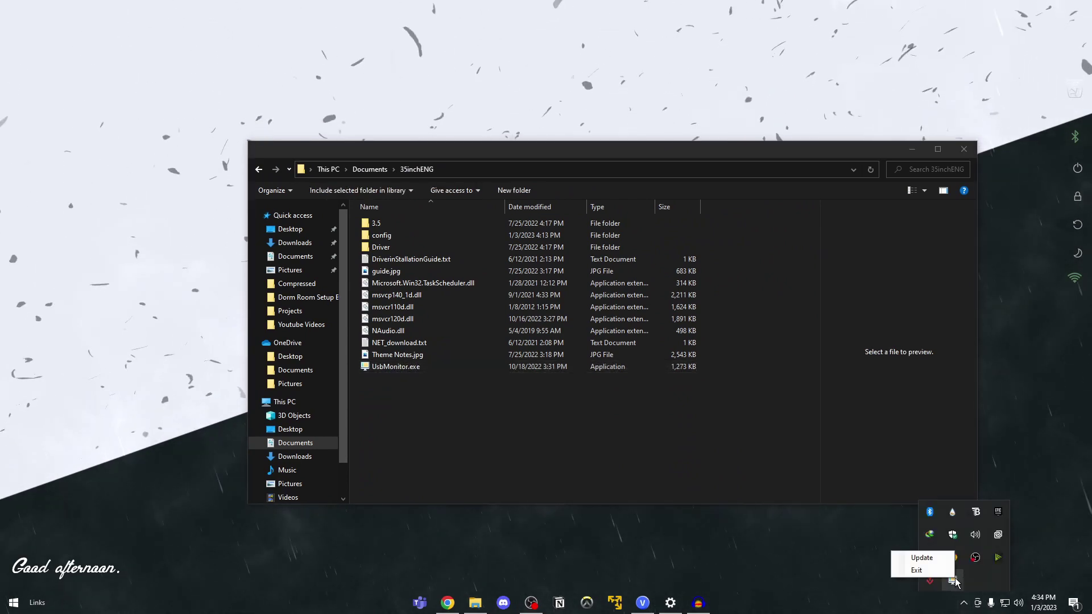
click(916, 569)
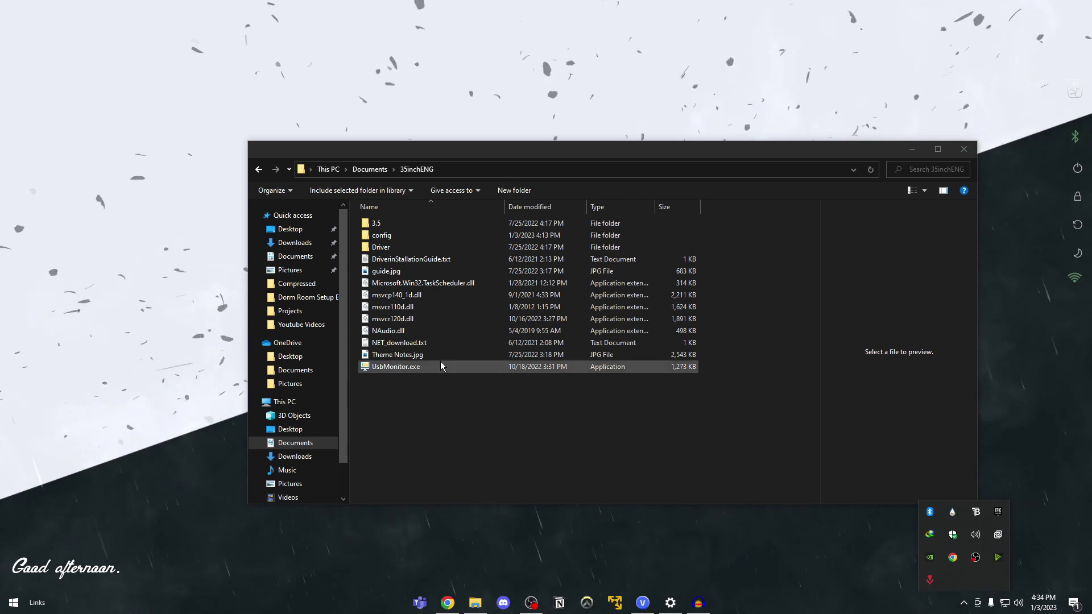
Run UsbMonitor.exe from its context menu and reposition the Turing Smart Screen window.
right_click(458, 369)
click(418, 370)
right_click(411, 370)
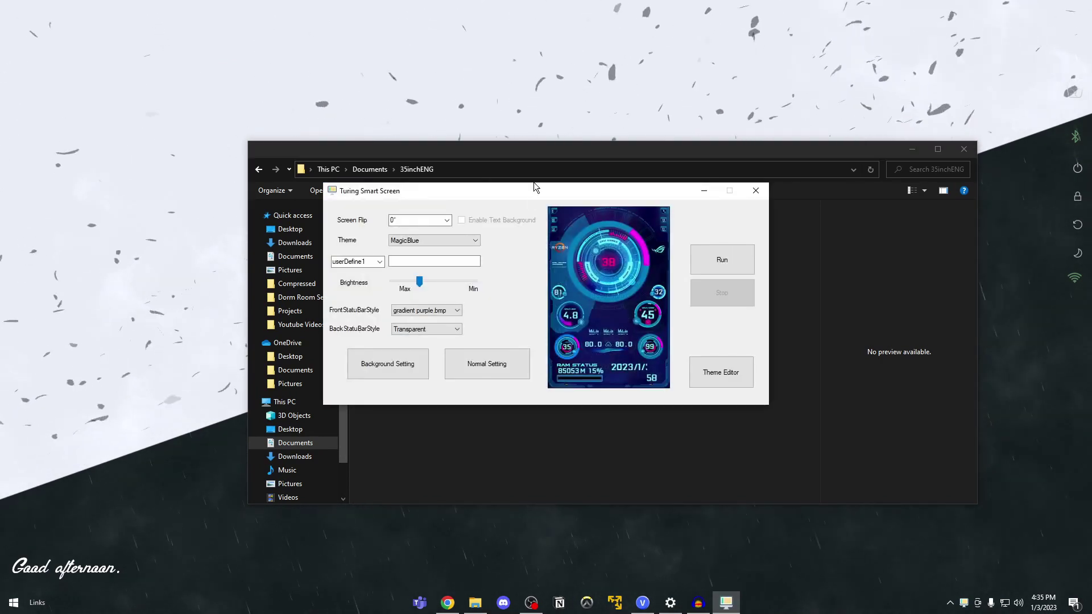
drag(533, 185, 548, 159)
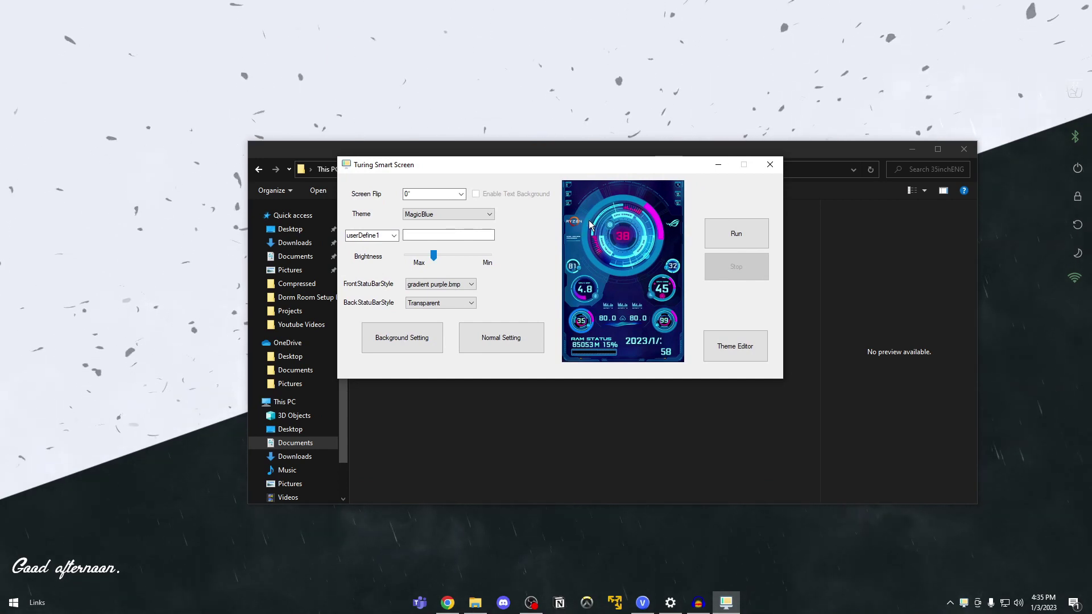
Switch the theme to A cyberpunk.
click(475, 215)
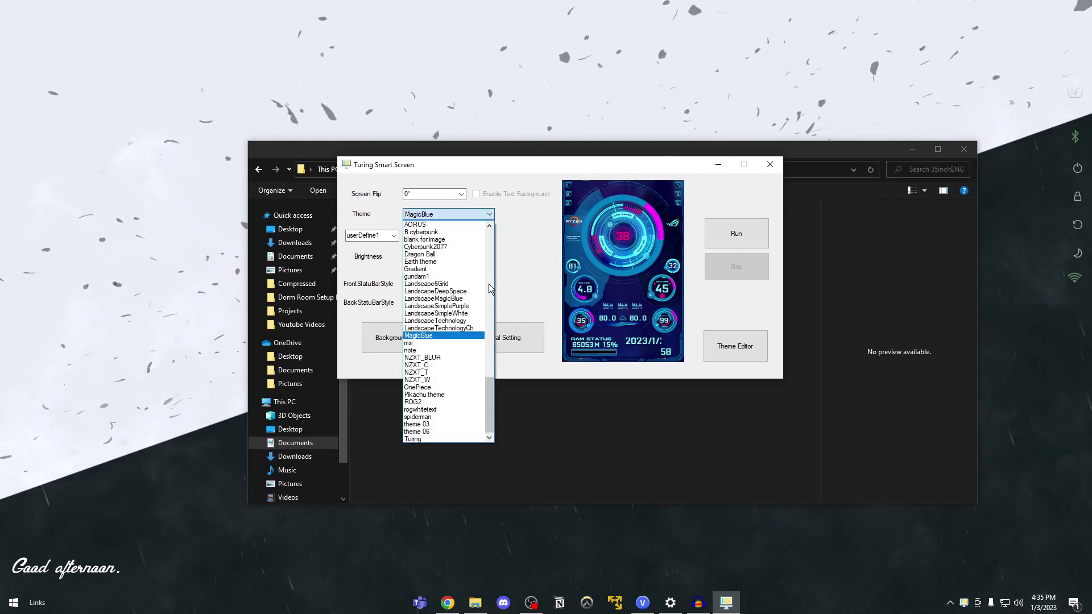
drag(490, 424, 492, 246)
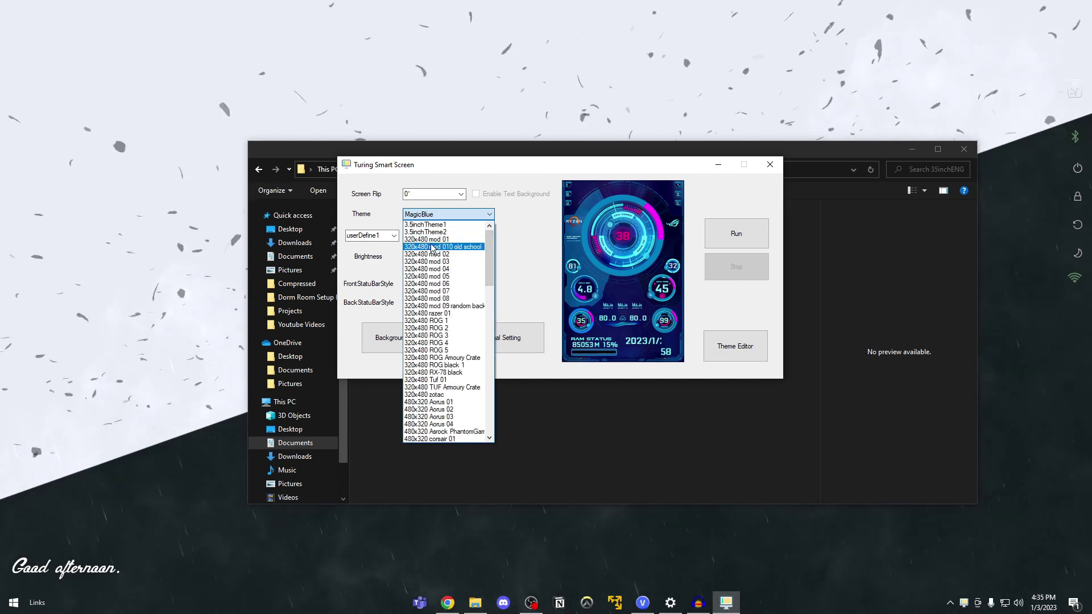
drag(490, 258, 492, 375)
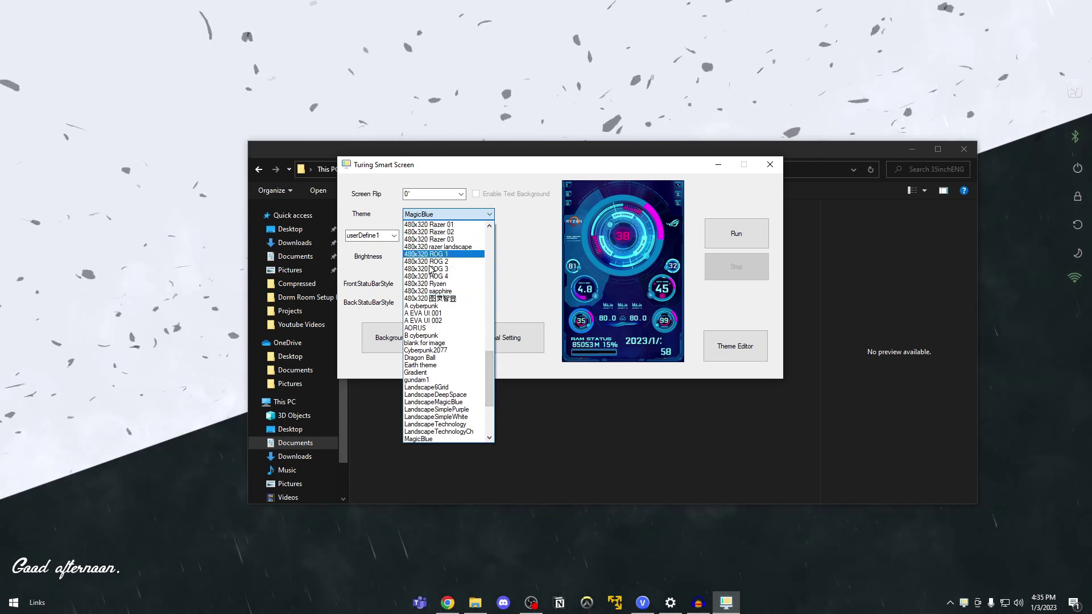
click(445, 305)
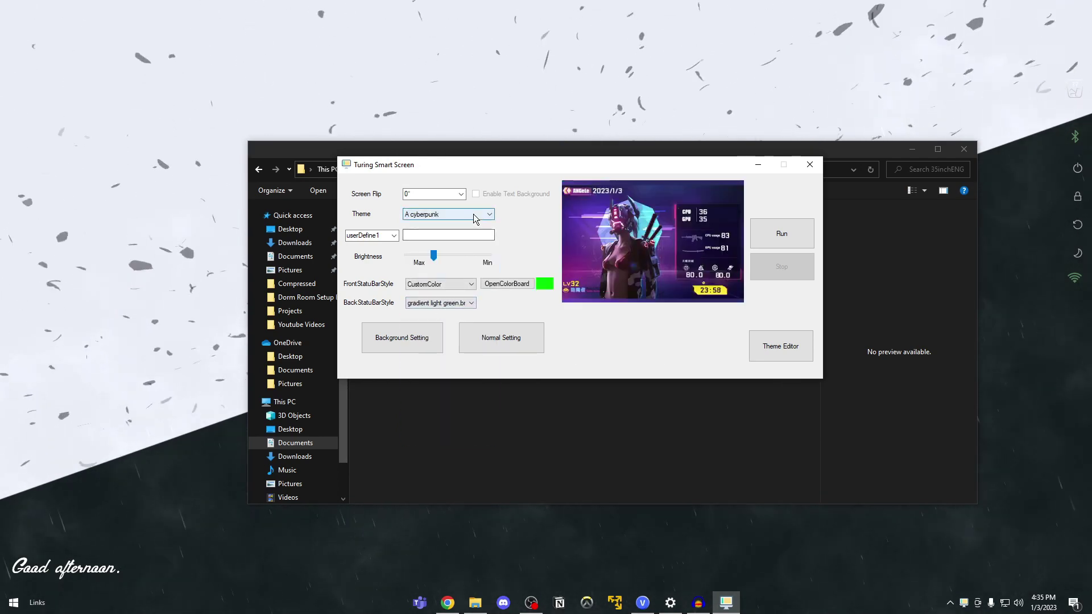
Preview the Gradient theme, then the NZXT_W theme.
click(475, 219)
click(452, 291)
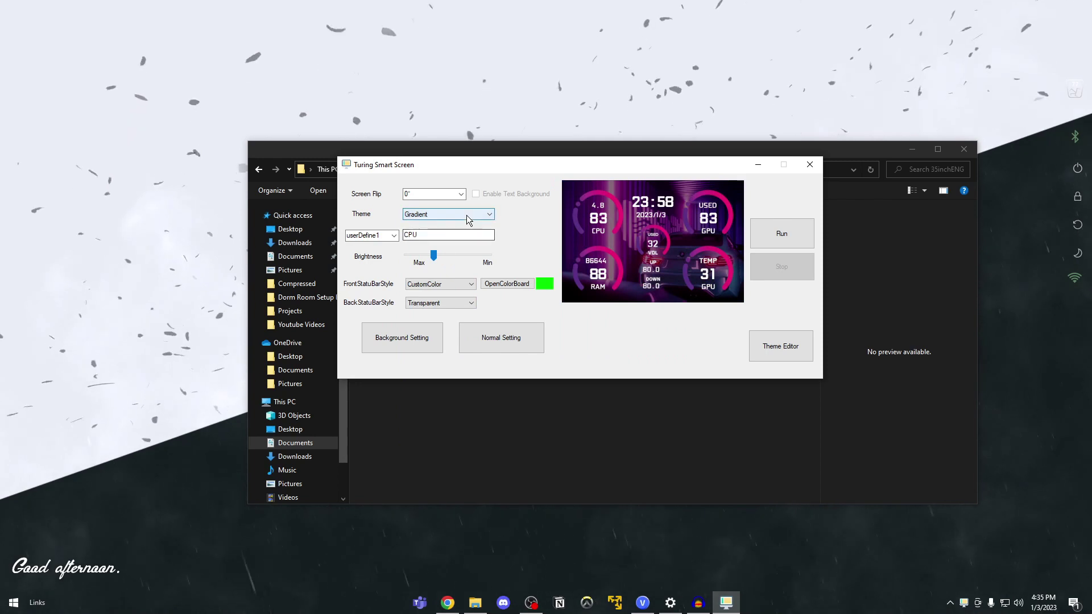
click(475, 215)
scroll(452, 320, up, 3)
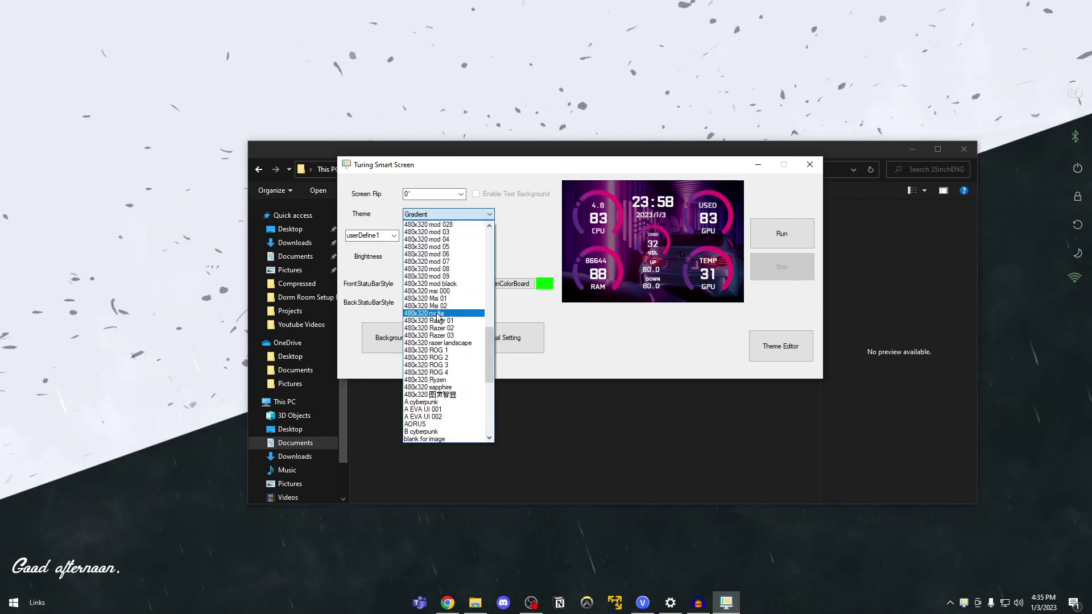
drag(485, 387, 485, 424)
click(437, 387)
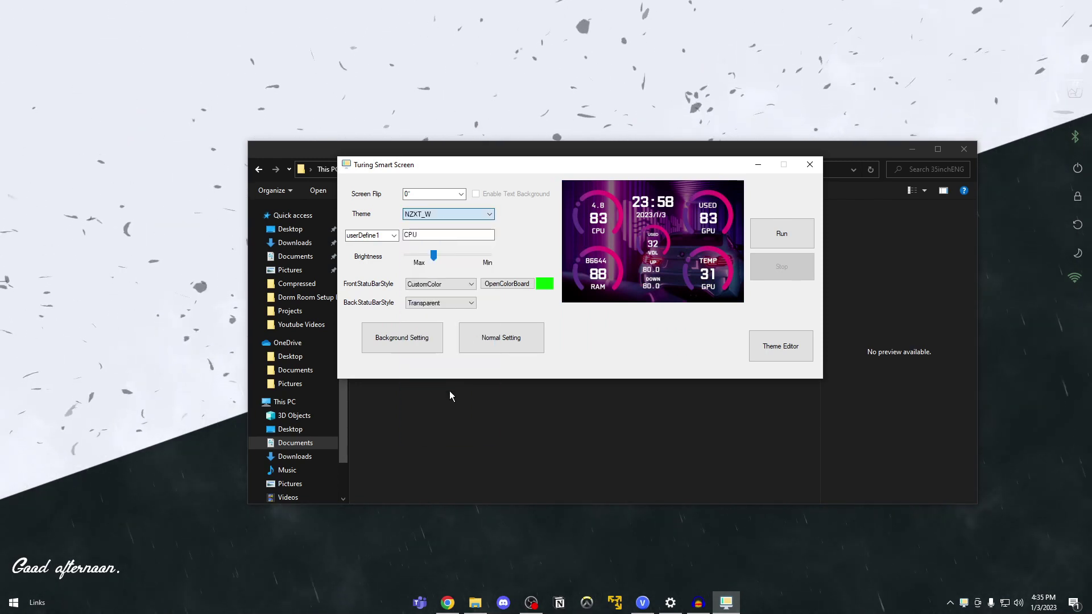
Preview NZXT_C and ROG2, then settle on the MagicBlue theme.
click(479, 216)
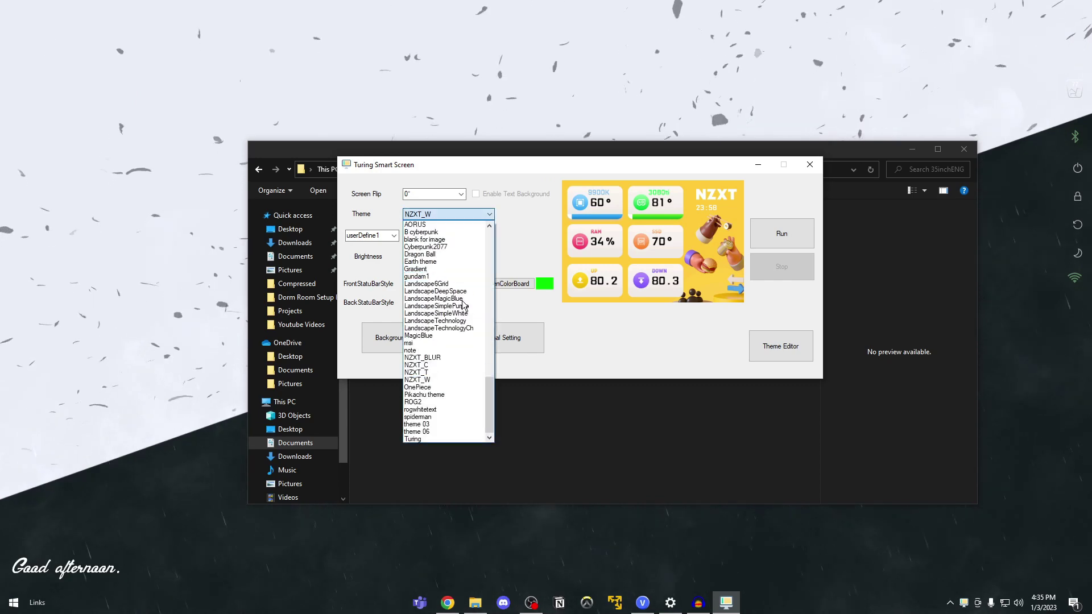
click(451, 365)
click(455, 214)
click(443, 403)
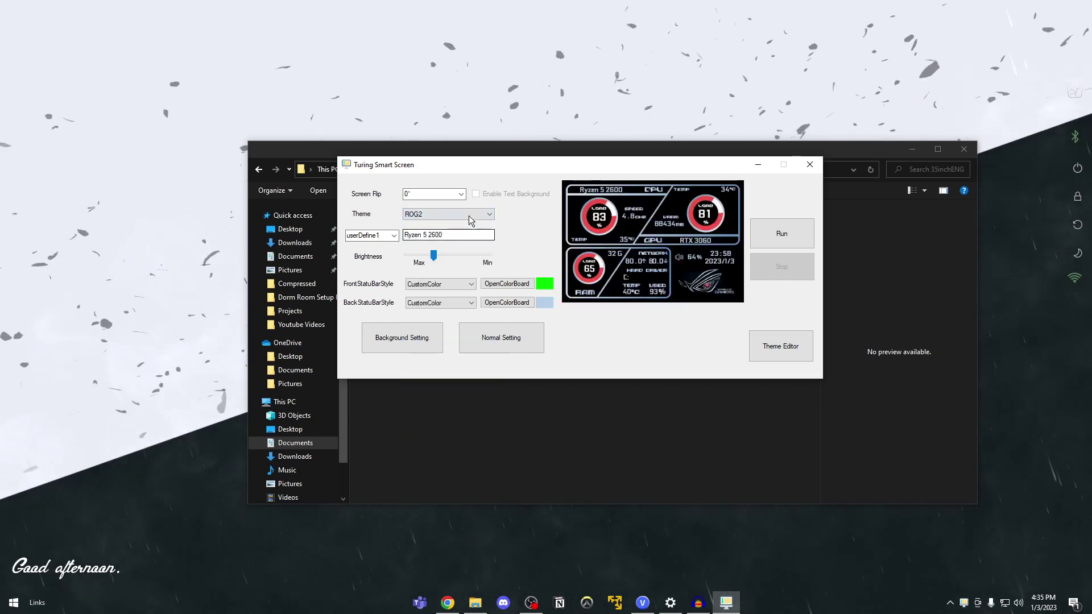
click(466, 214)
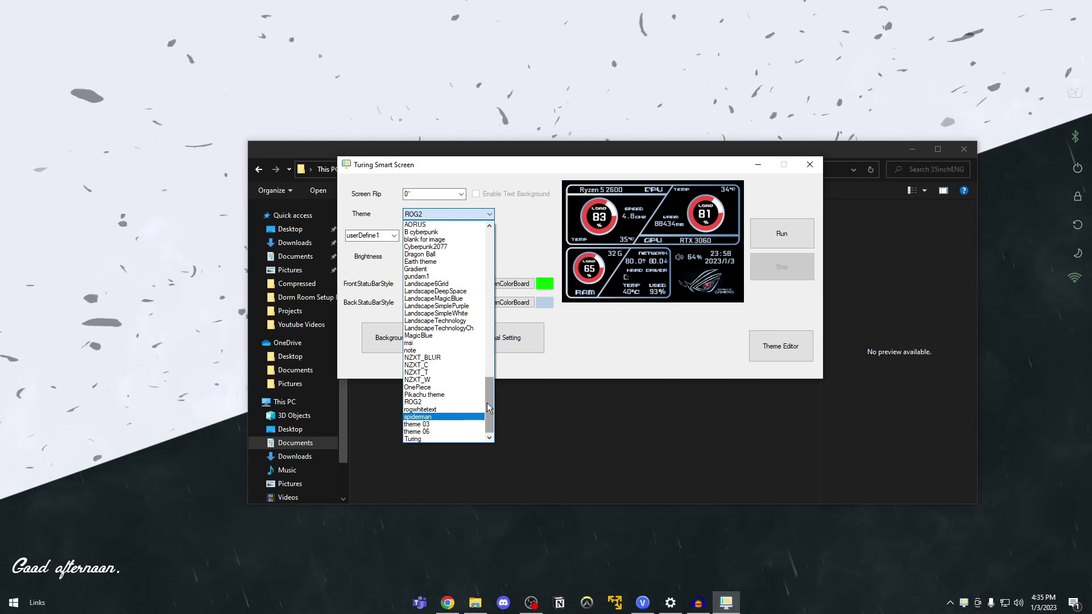
scroll(488, 407, up, 5)
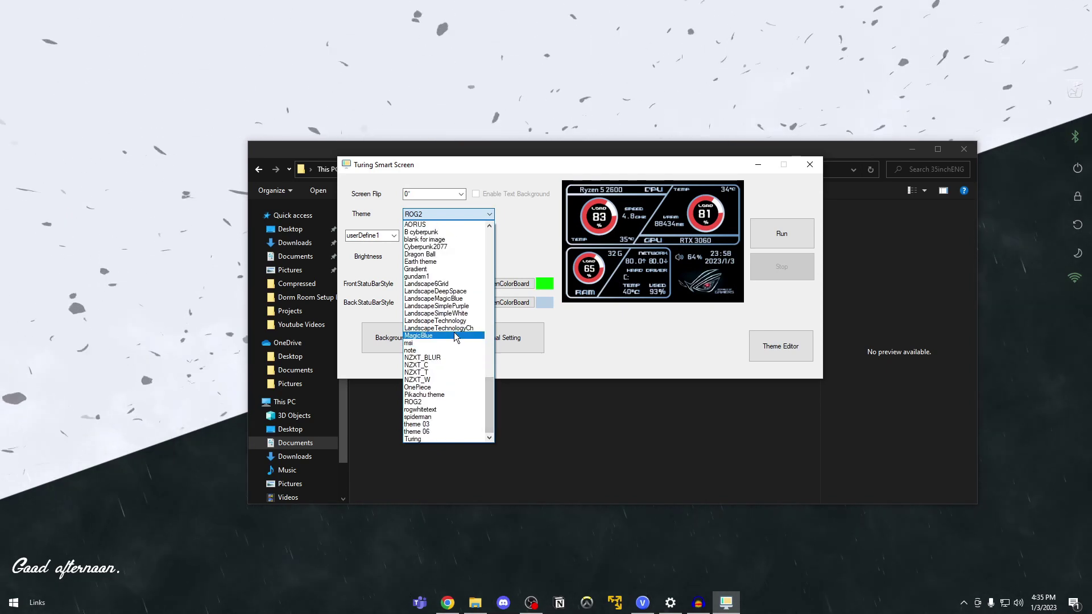
click(438, 332)
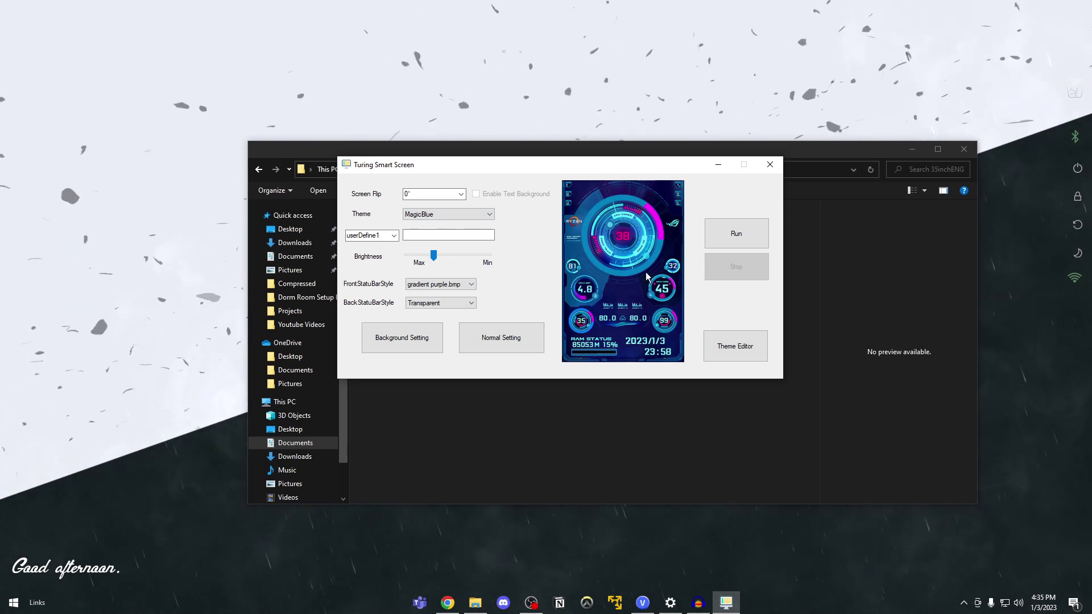
Keep the screen flip rotation at 0°.
click(458, 196)
click(461, 196)
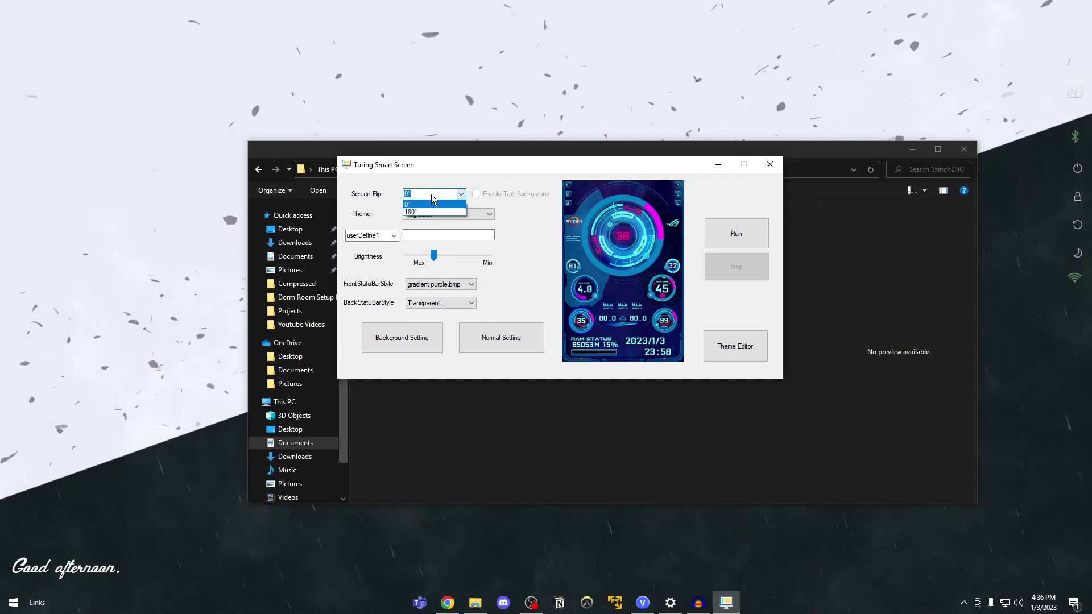
click(506, 211)
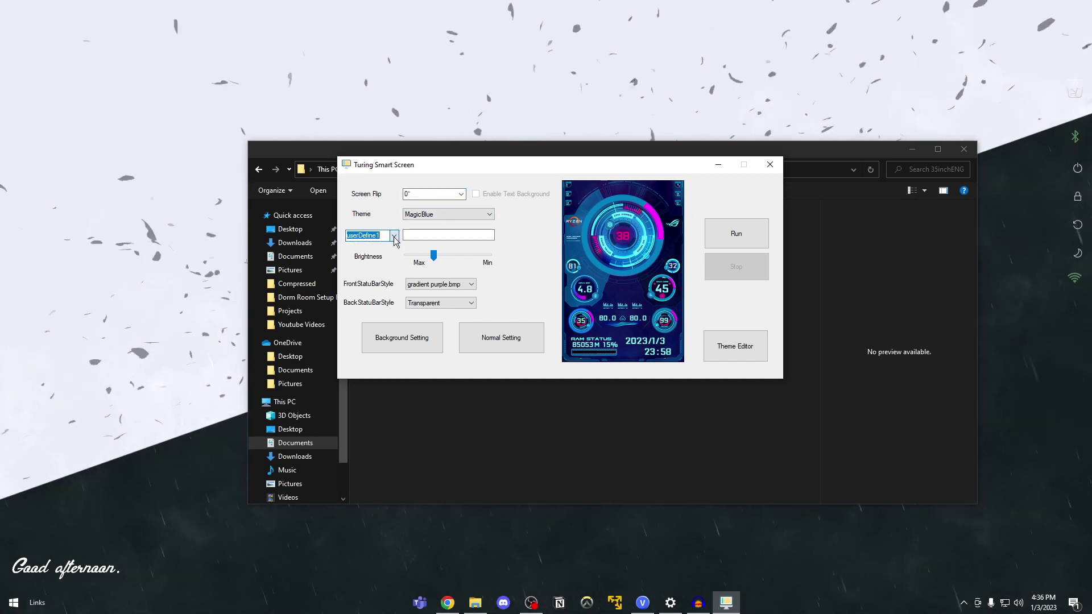
Choose the AORUS theme and keep userDefine1 as the label slot.
click(459, 212)
click(446, 227)
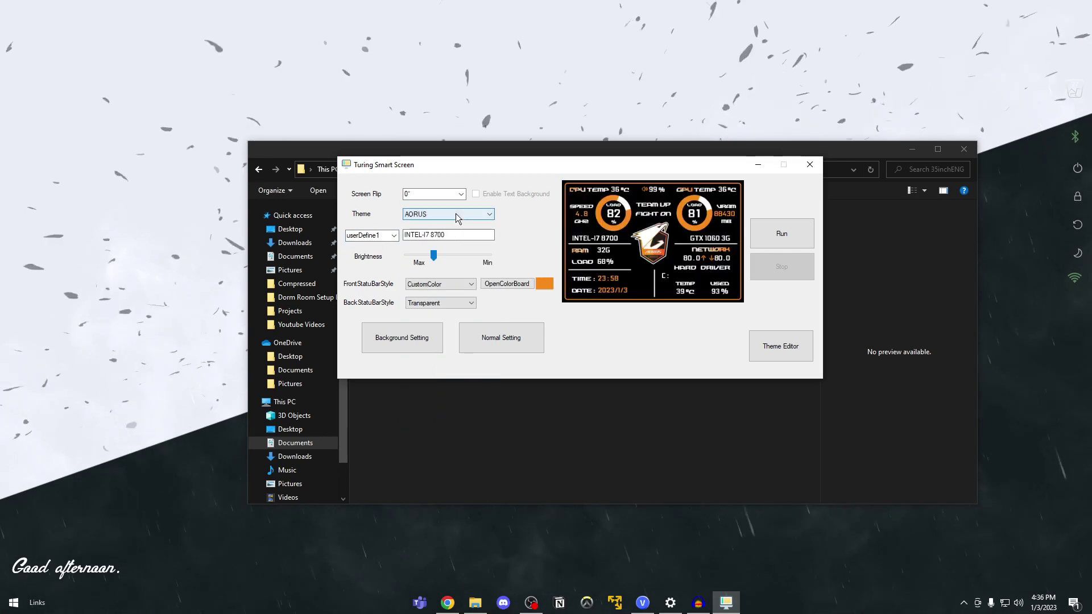
click(393, 235)
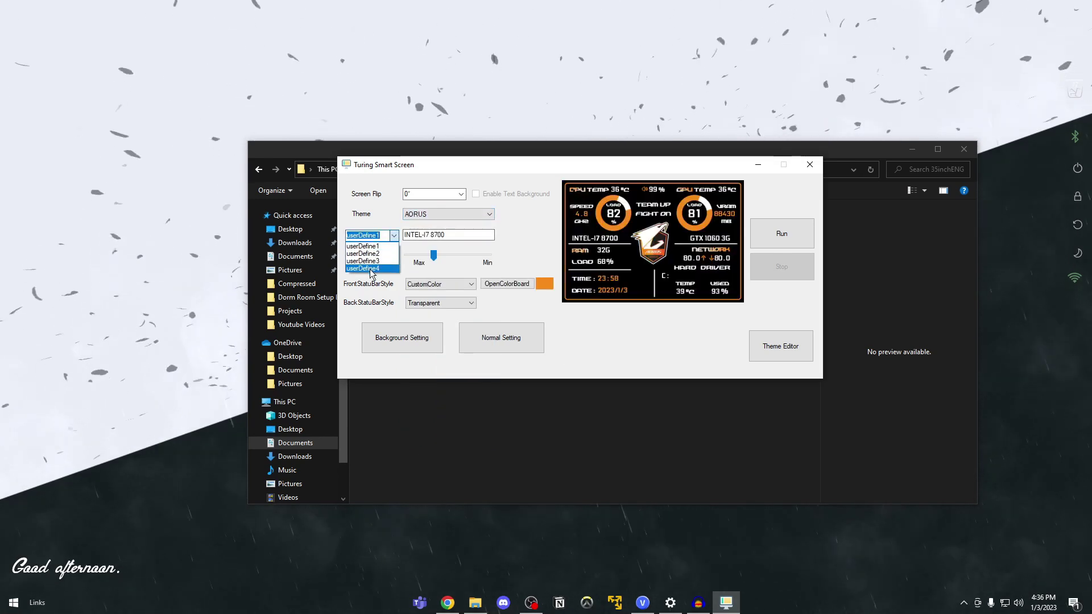
click(452, 235)
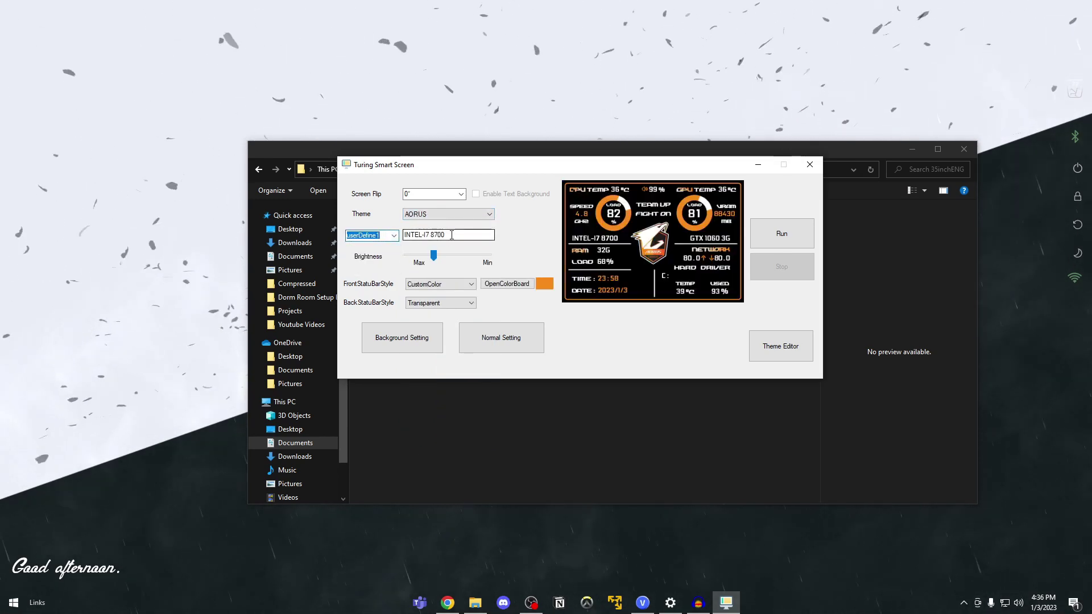
key(Tab)
click(456, 220)
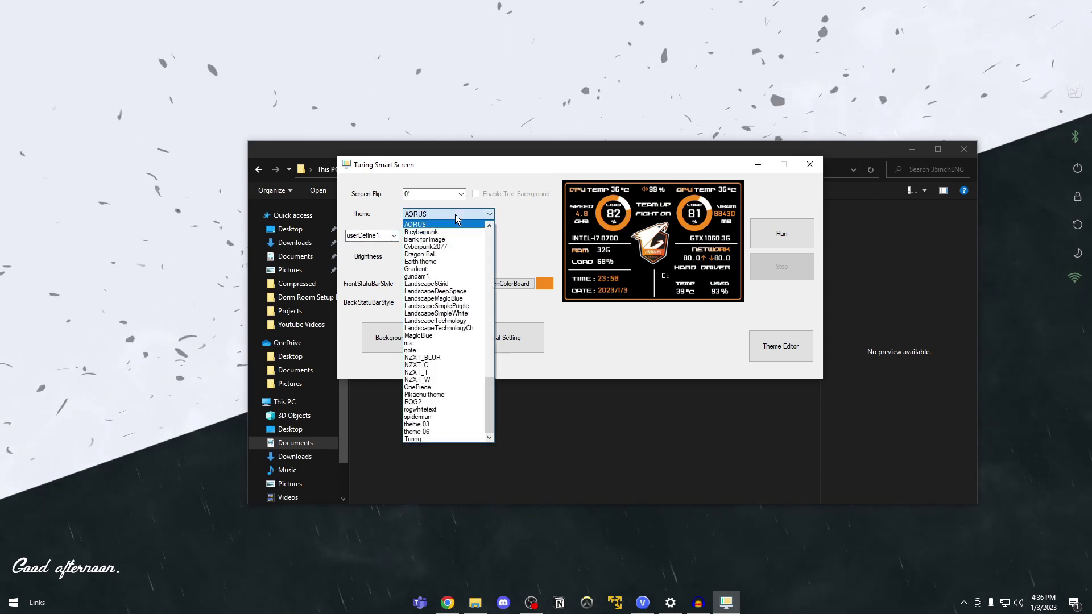
click(421, 224)
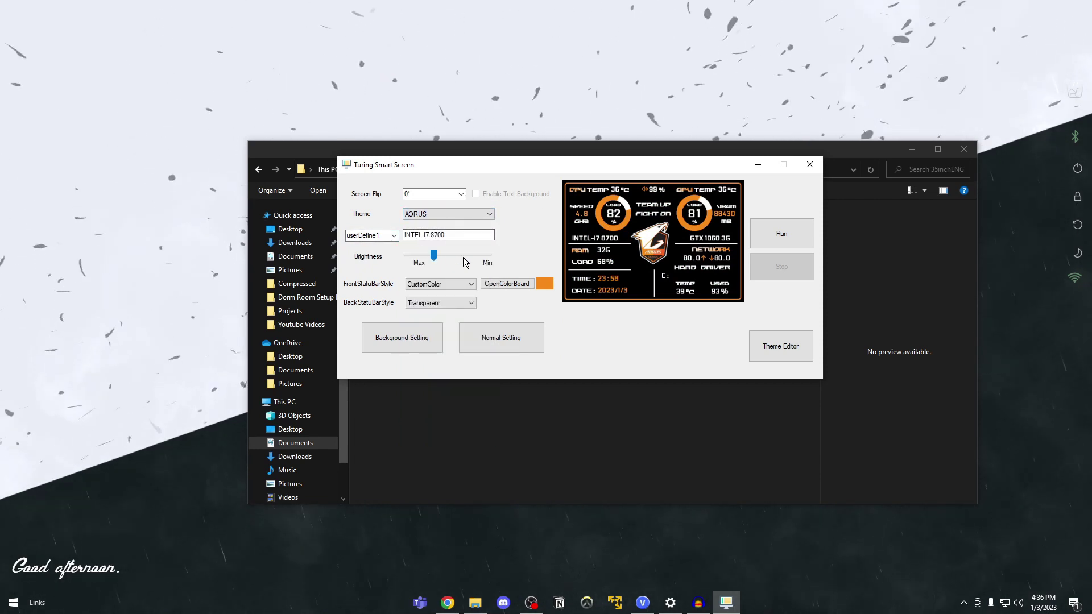
Review the front and back status bar styles and close the colour picker unchanged.
click(438, 288)
click(441, 339)
click(440, 303)
click(441, 314)
click(504, 287)
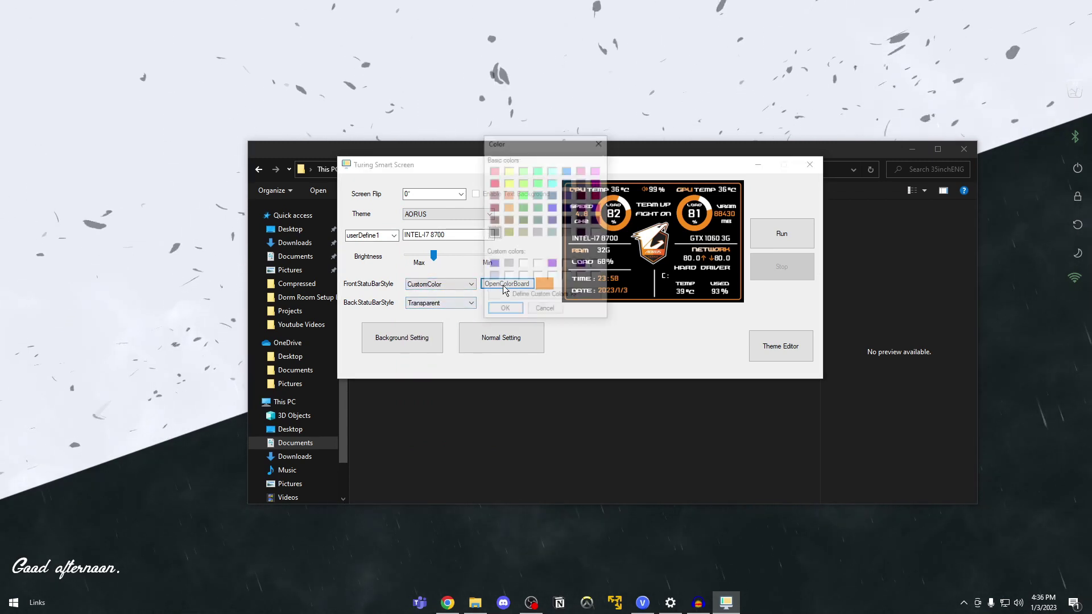
click(597, 144)
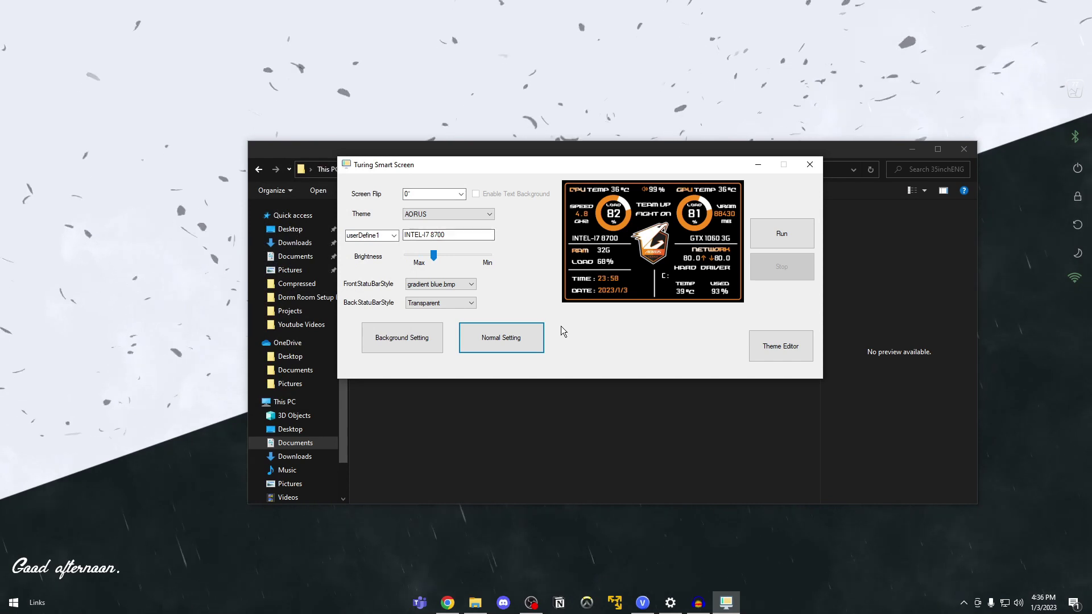
In Normal Setting, keep Ethernet as network card, check the GPU, and save the settings.
click(528, 336)
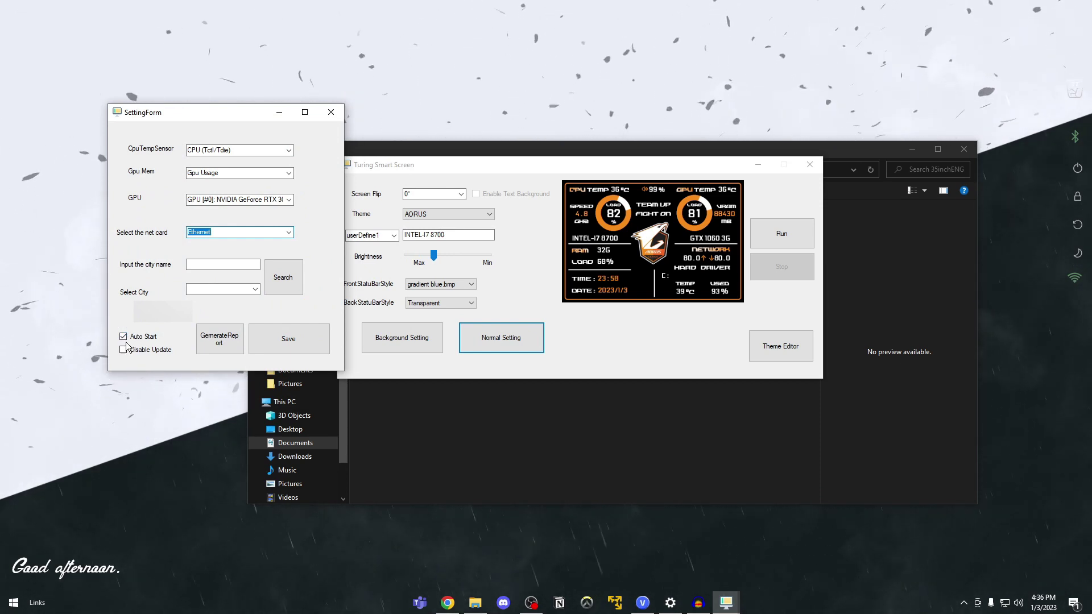
click(250, 232)
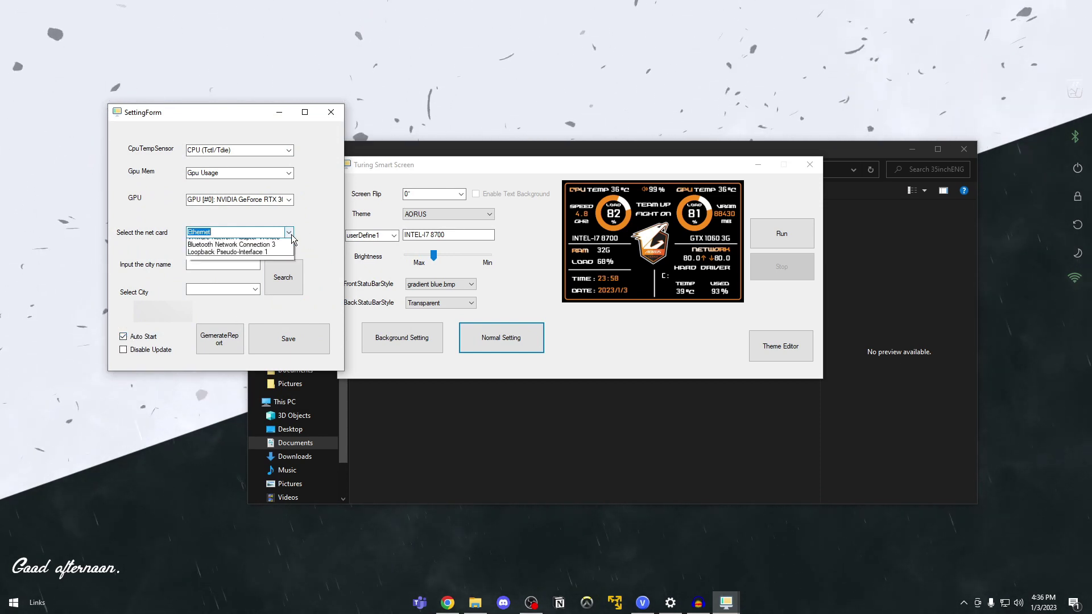
click(250, 257)
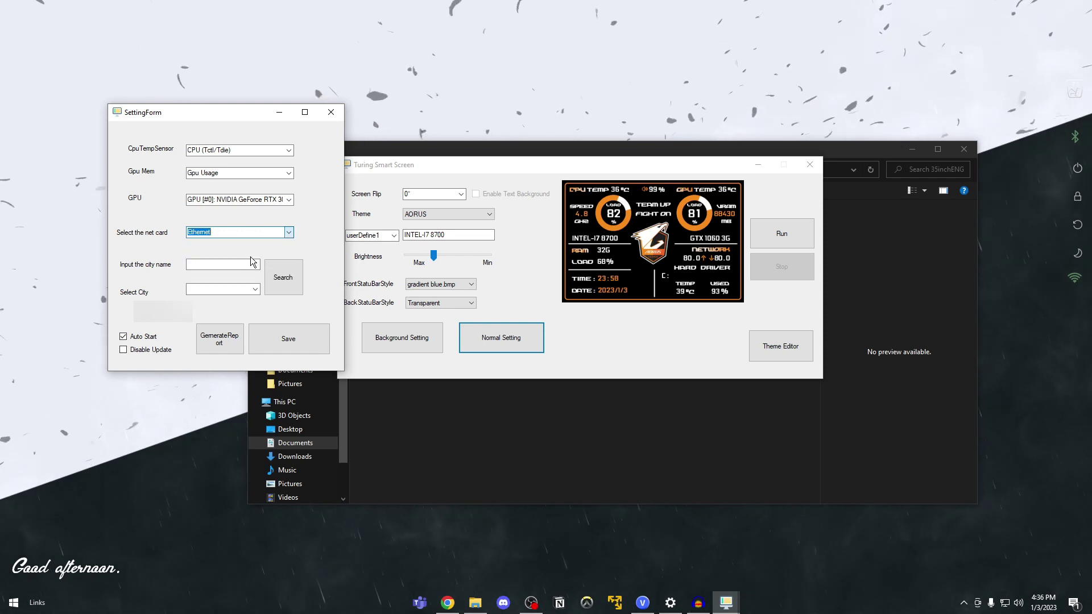
click(289, 200)
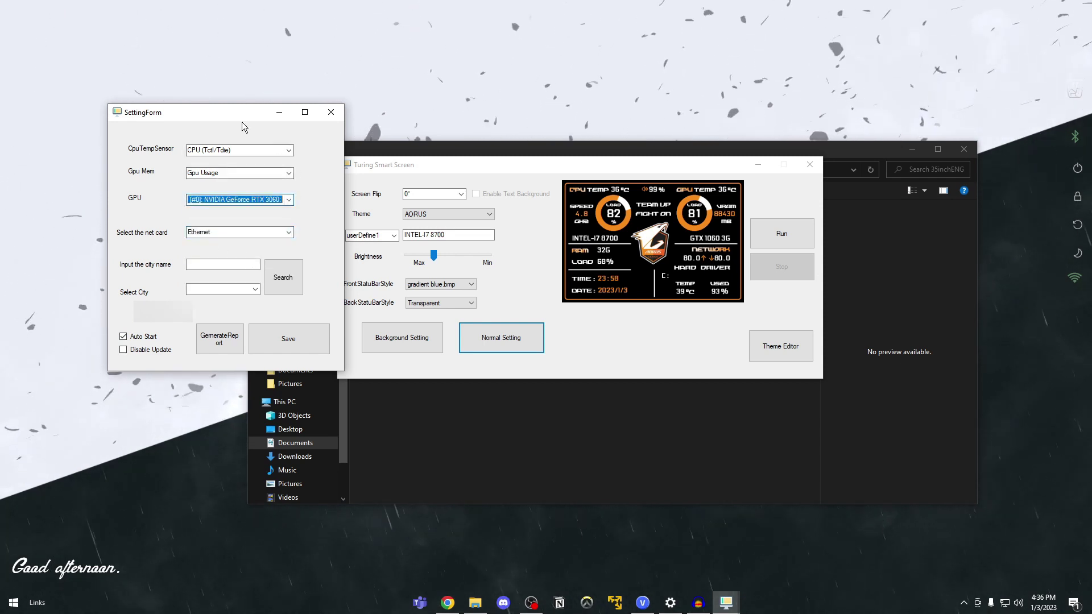
click(296, 343)
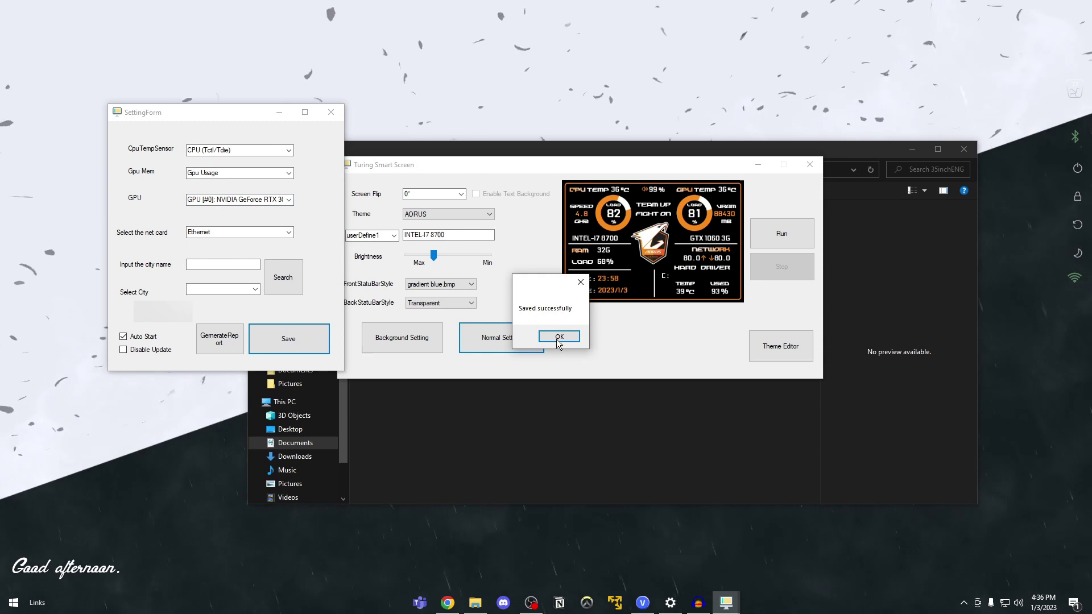
click(559, 339)
click(331, 112)
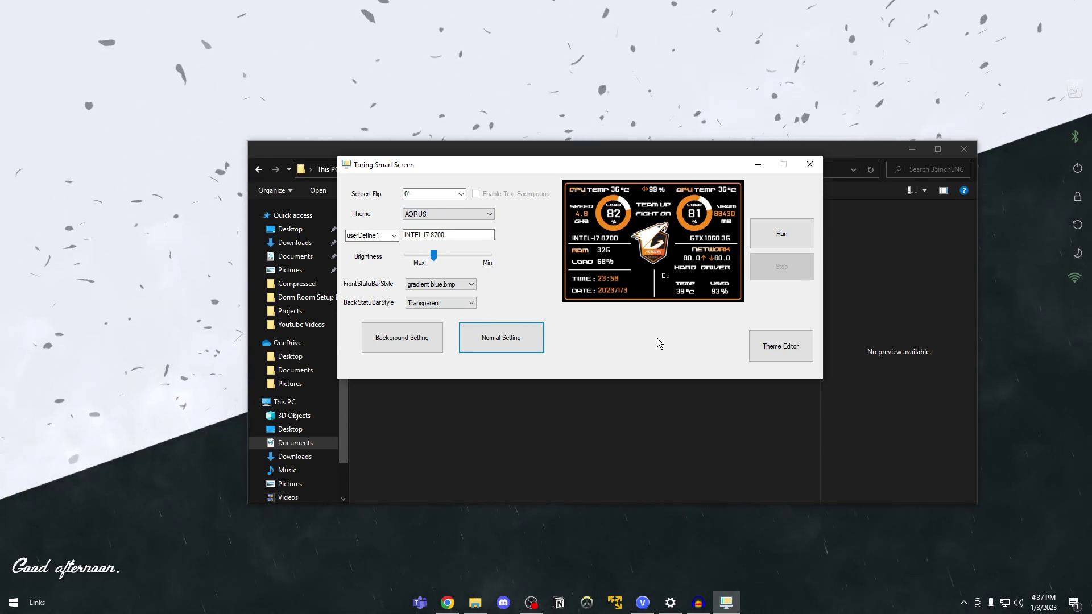
Close Turing Smart Screen and bring the Chrome window forward.
click(809, 164)
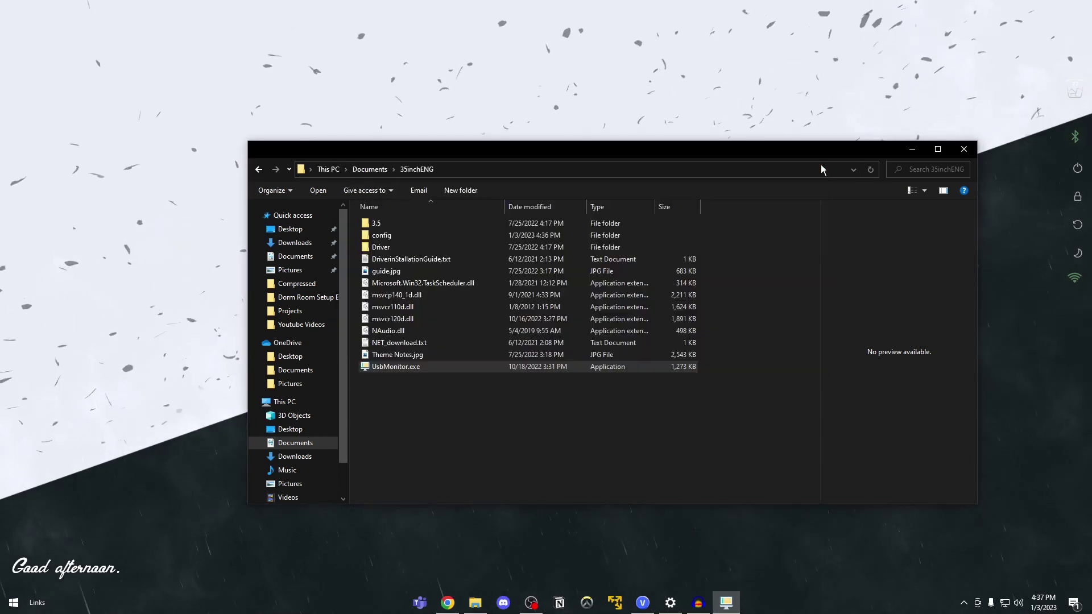
drag(449, 145, 431, 118)
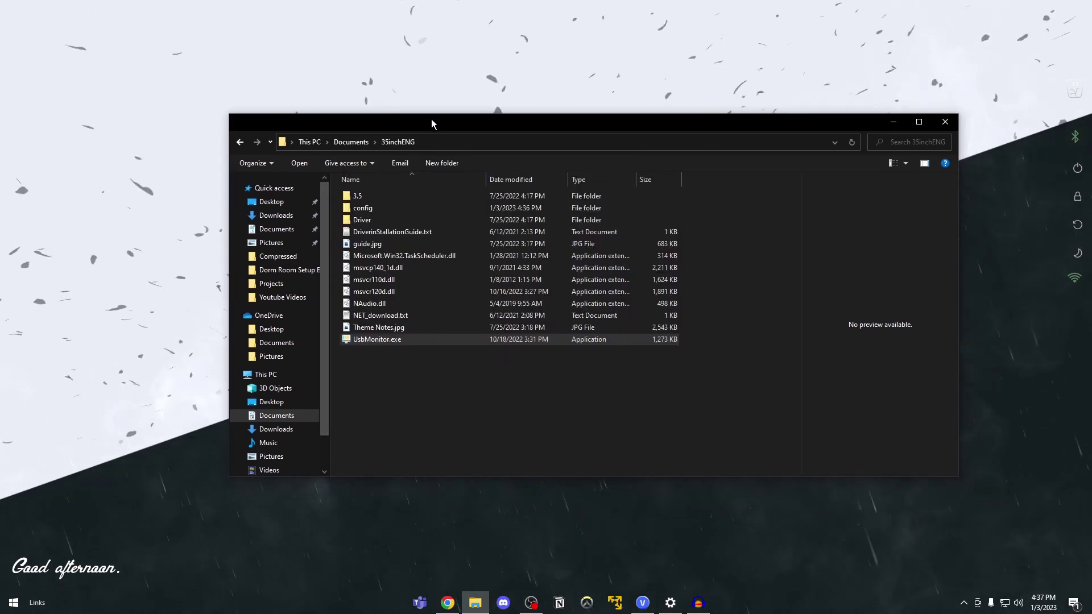
click(448, 602)
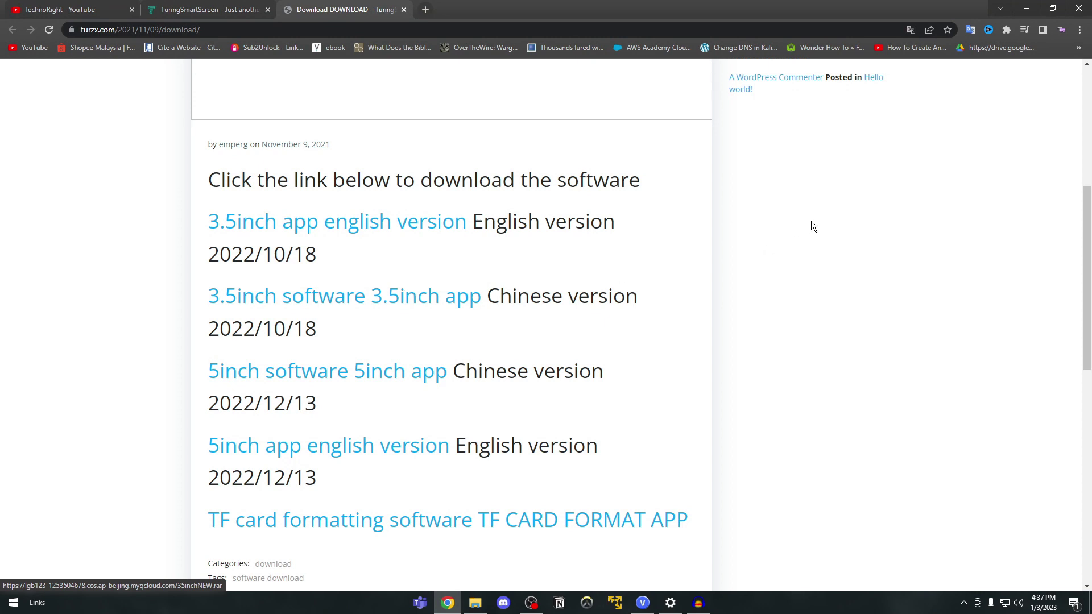
Open theme.rar from the Drive bookmark, browse its config folder, and minimize Chrome.
middle_click(980, 50)
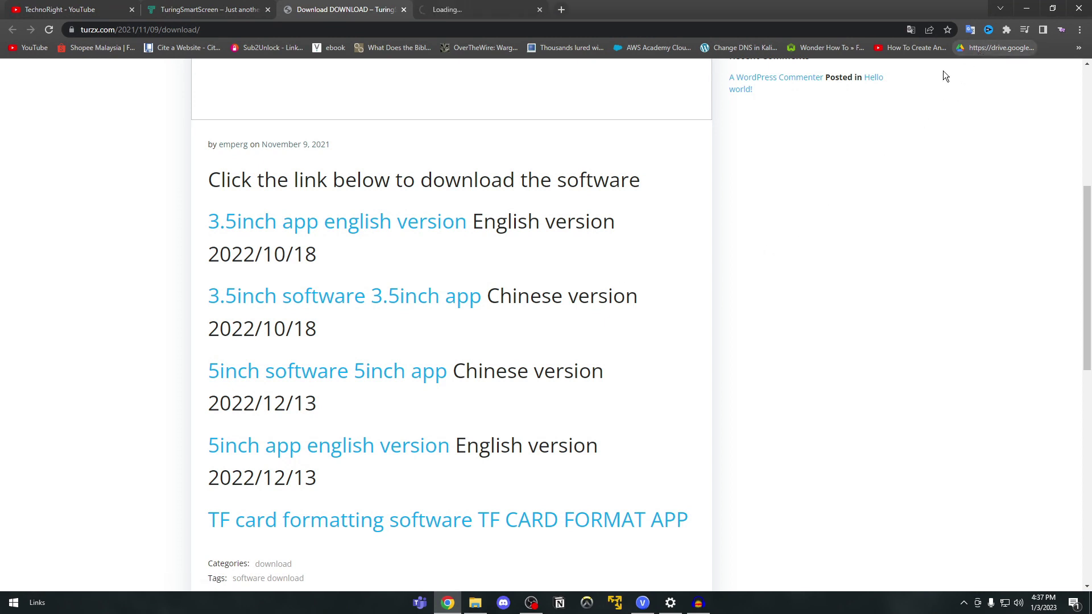
click(464, 11)
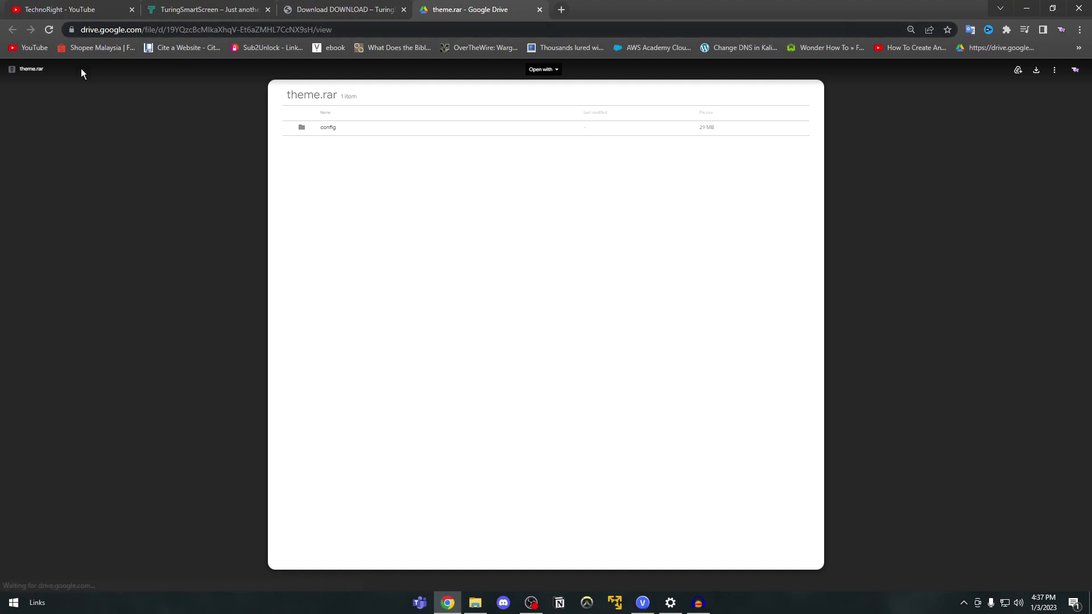
click(333, 130)
scroll(348, 159, down, 1)
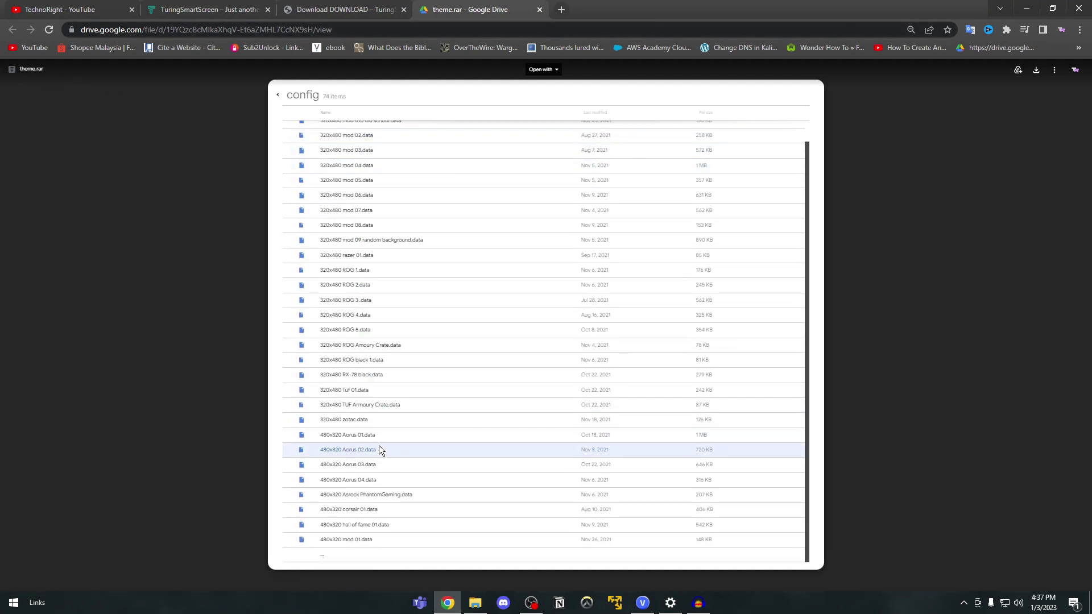
scroll(405, 512, up, 1)
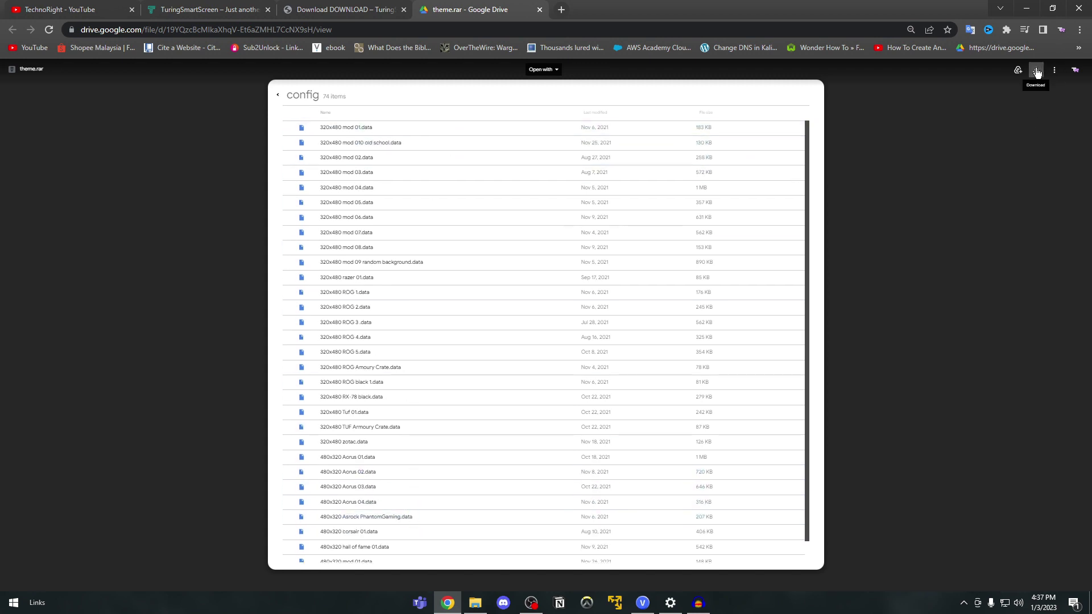
click(1020, 3)
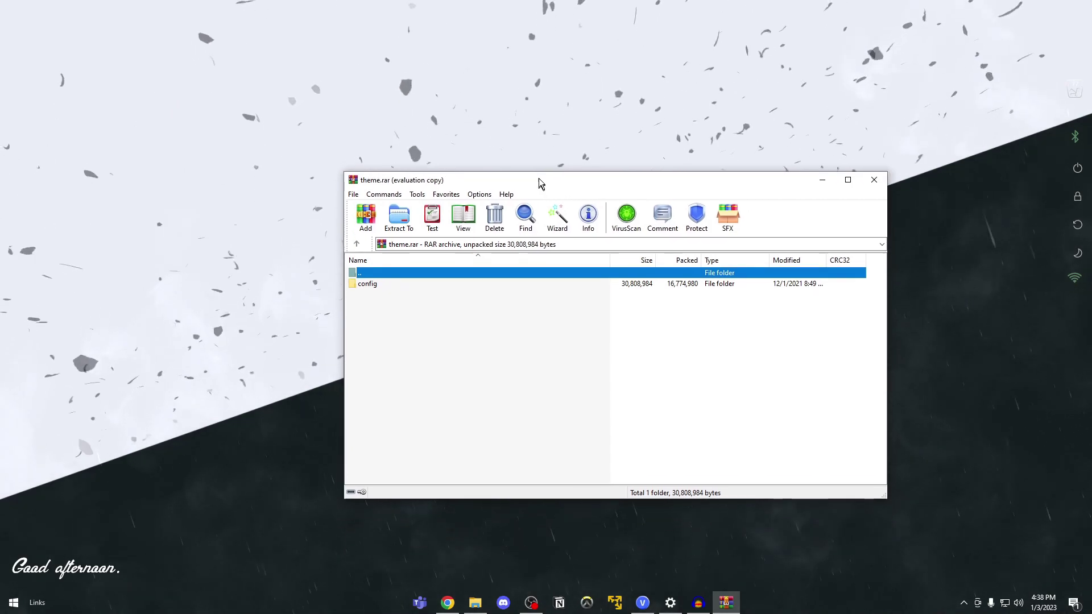
Open theme.rar's config folder in WinRAR, scroll its 74 files, and bring up the 35inchENG folder.
drag(539, 182, 539, 176)
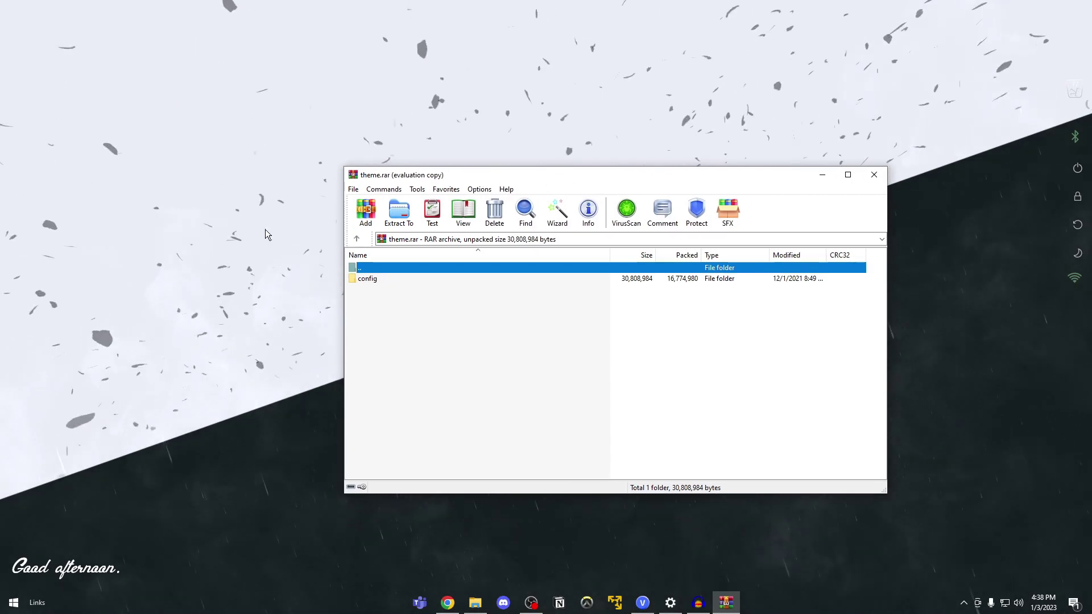
click(434, 281)
double_click(434, 281)
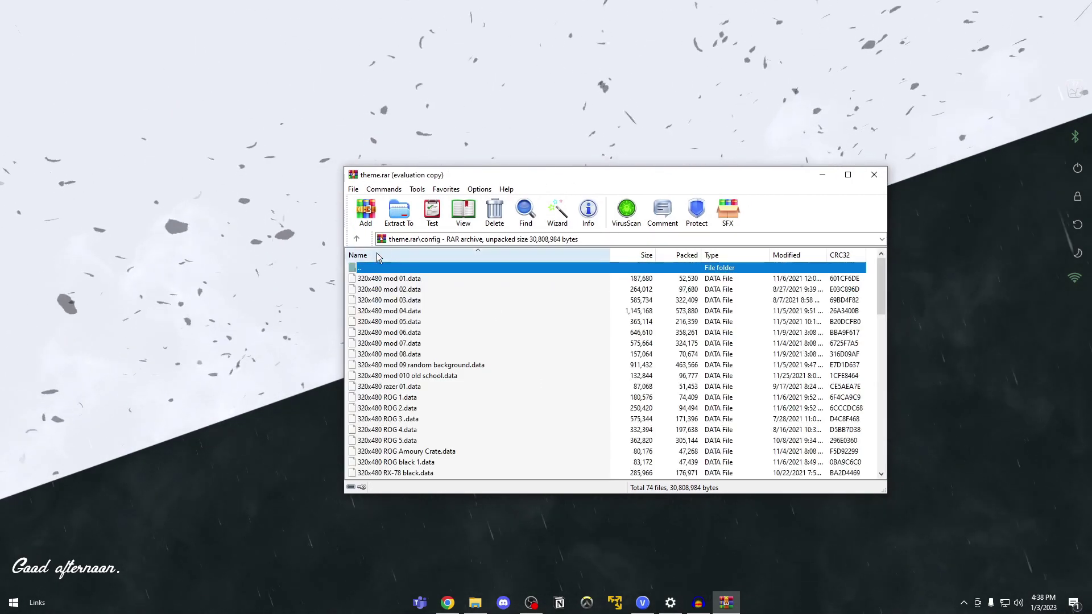
scroll(437, 366, down, 13)
scroll(438, 364, down, 6)
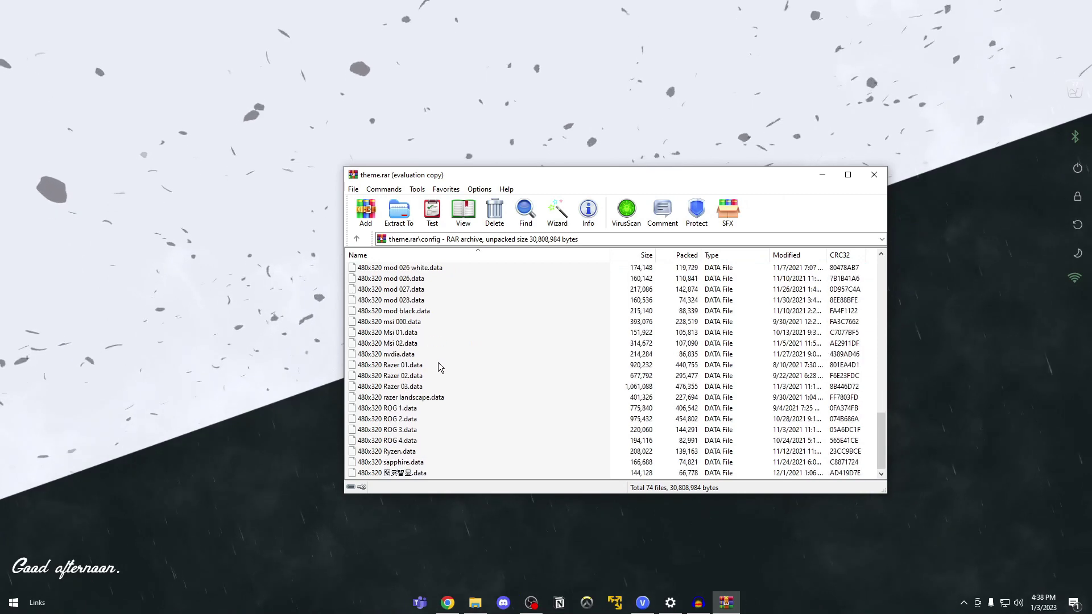
scroll(484, 341, up, 5)
scroll(486, 361, down, 5)
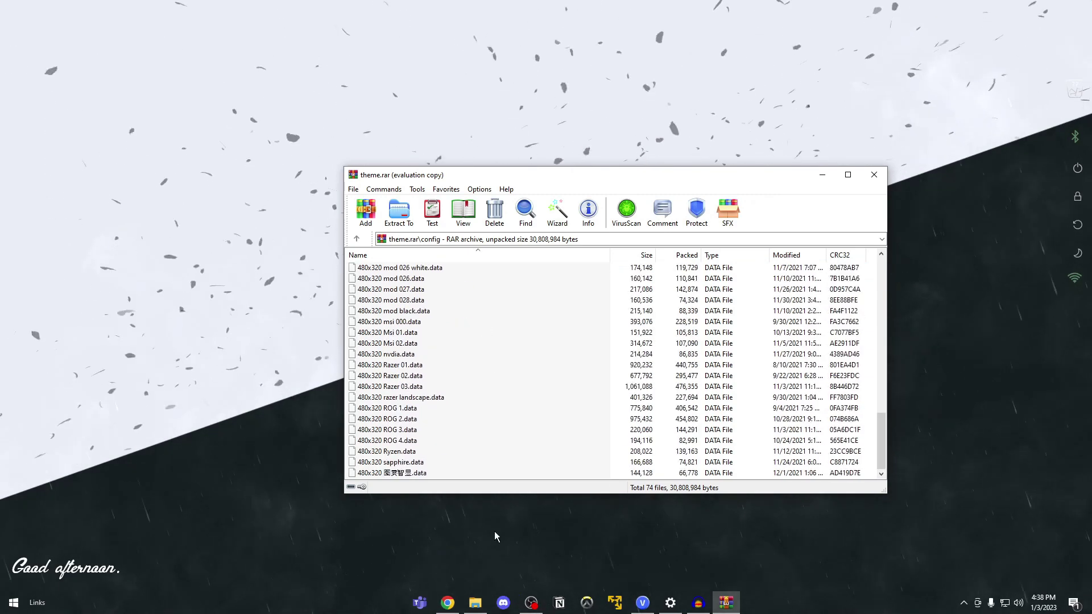
click(474, 603)
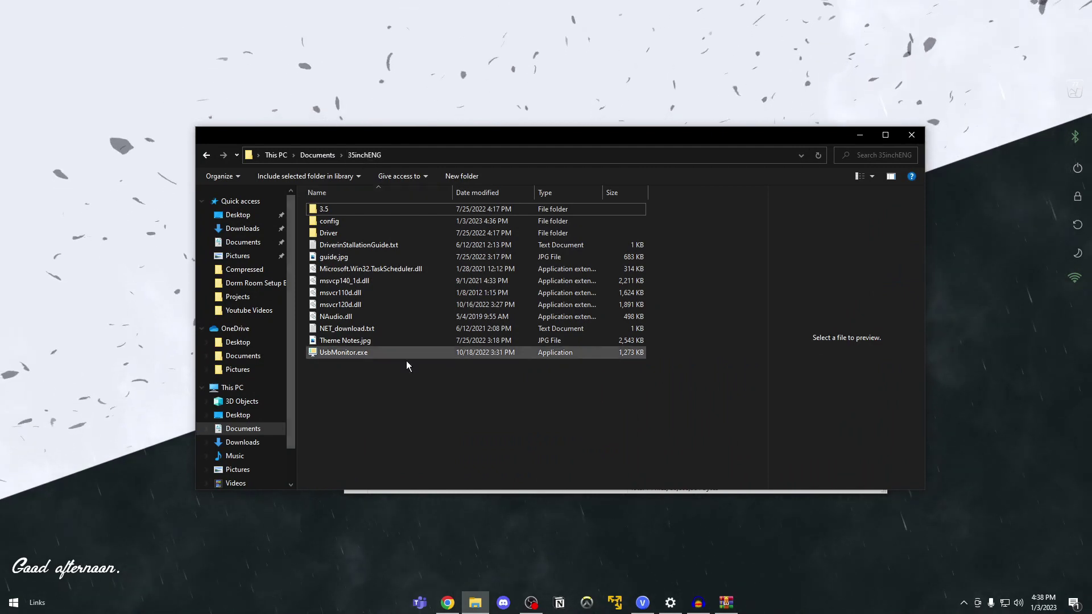
Drag all 74 theme files from WinRAR into 35inchENG\config, replacing existing files.
double_click(329, 224)
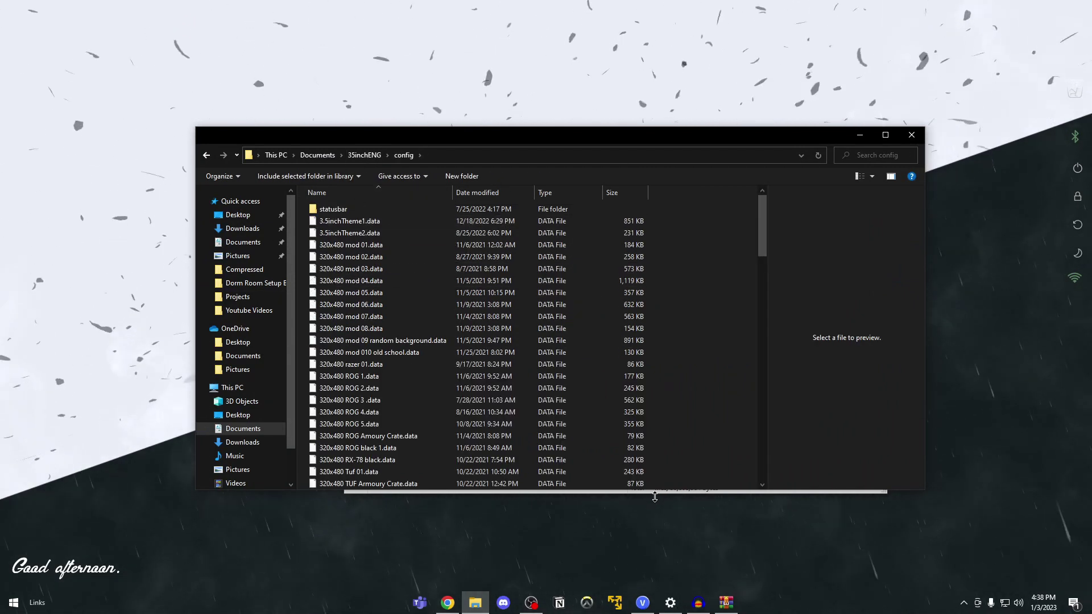
drag(634, 137, 630, 245)
click(524, 225)
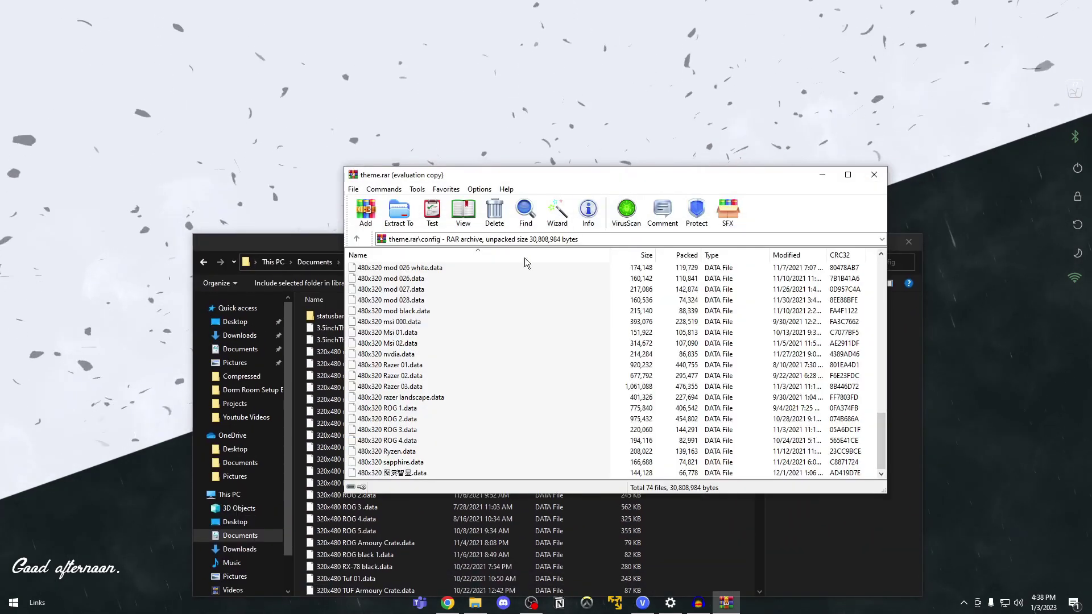
drag(465, 268, 430, 270)
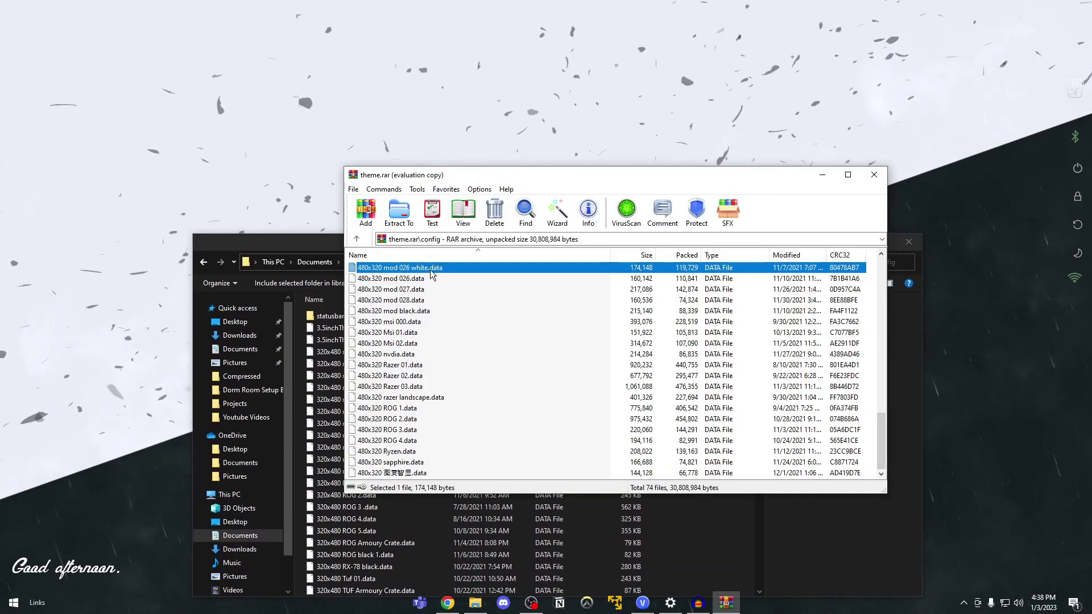
key(ctrl+a)
scroll(438, 287, up, 18)
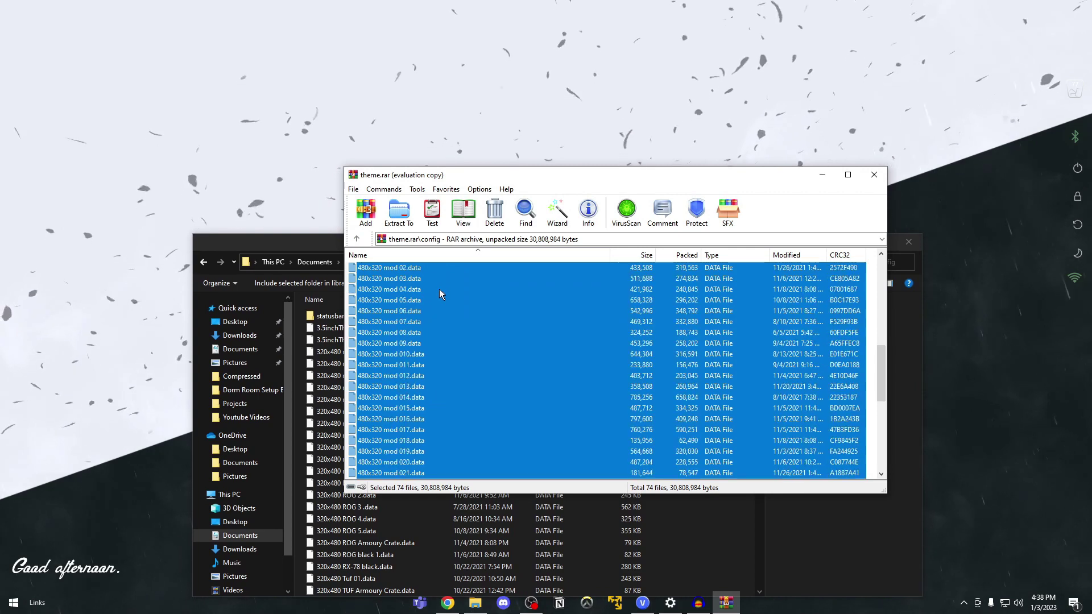
drag(371, 280, 338, 378)
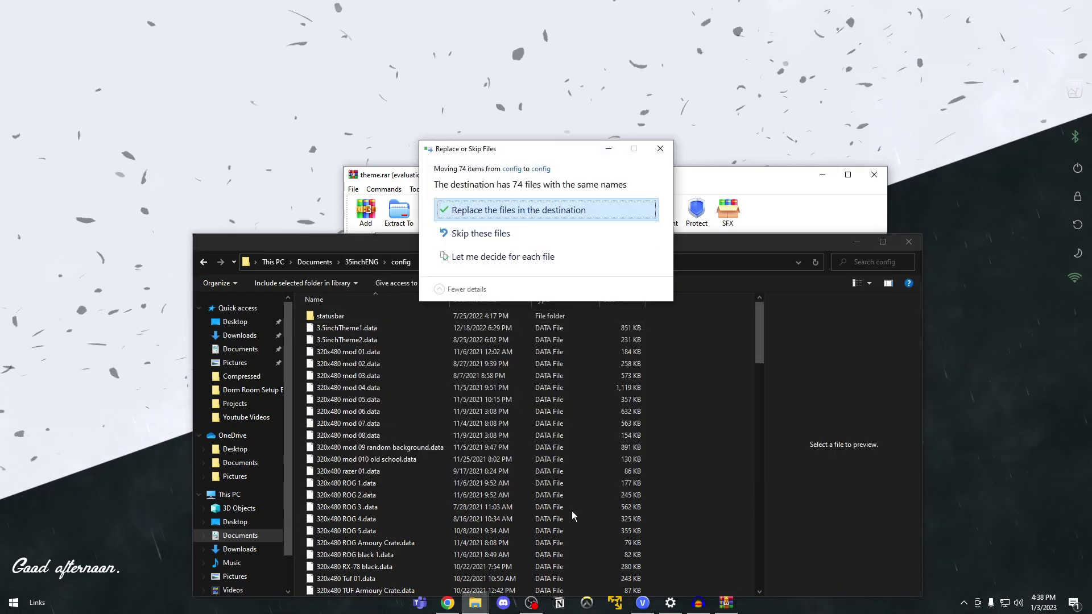
click(509, 231)
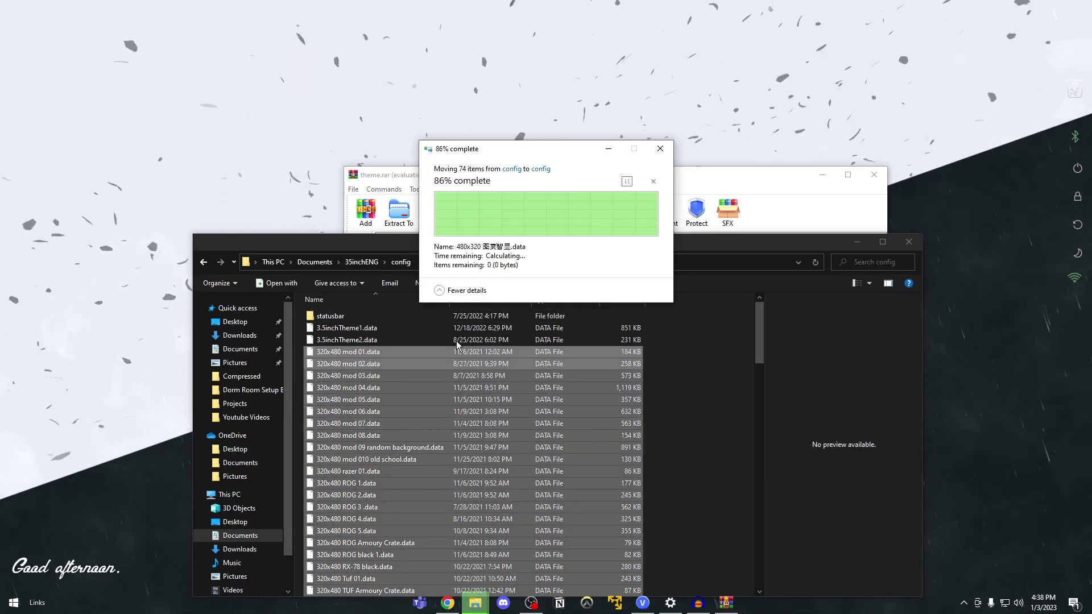
Close the config folder window and the theme.rar archive.
scroll(661, 403, down, 20)
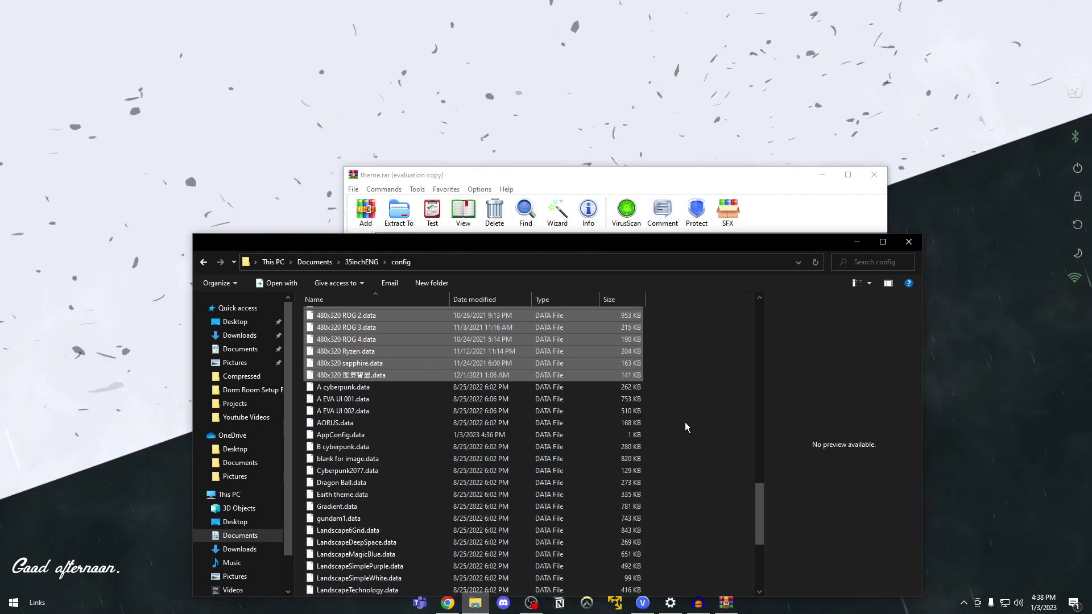
click(908, 241)
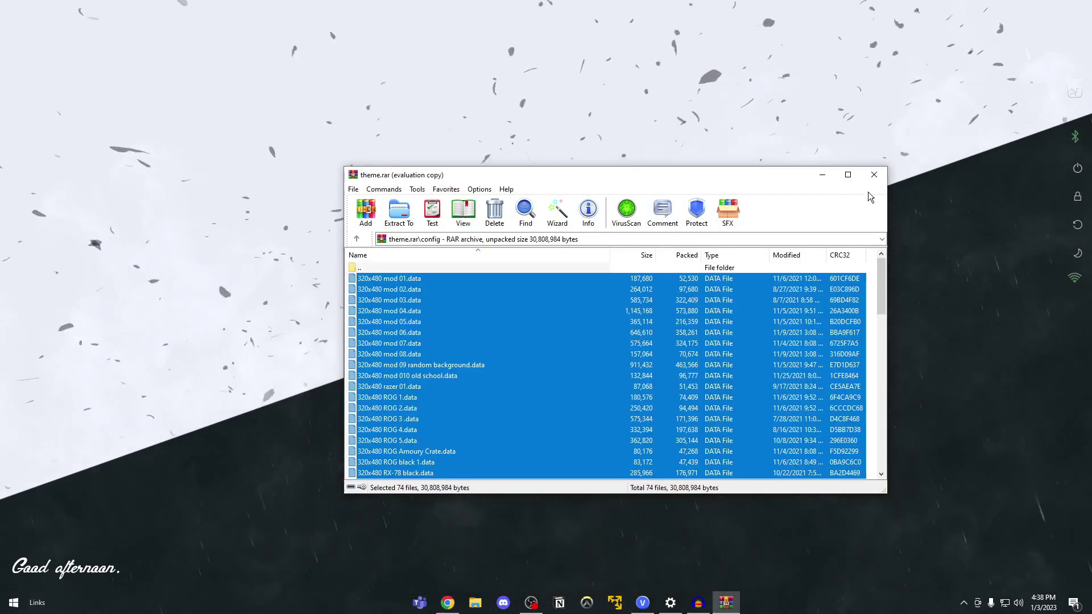
click(873, 174)
Exit Turing Smart Screen from the system tray and relaunch it.
click(964, 602)
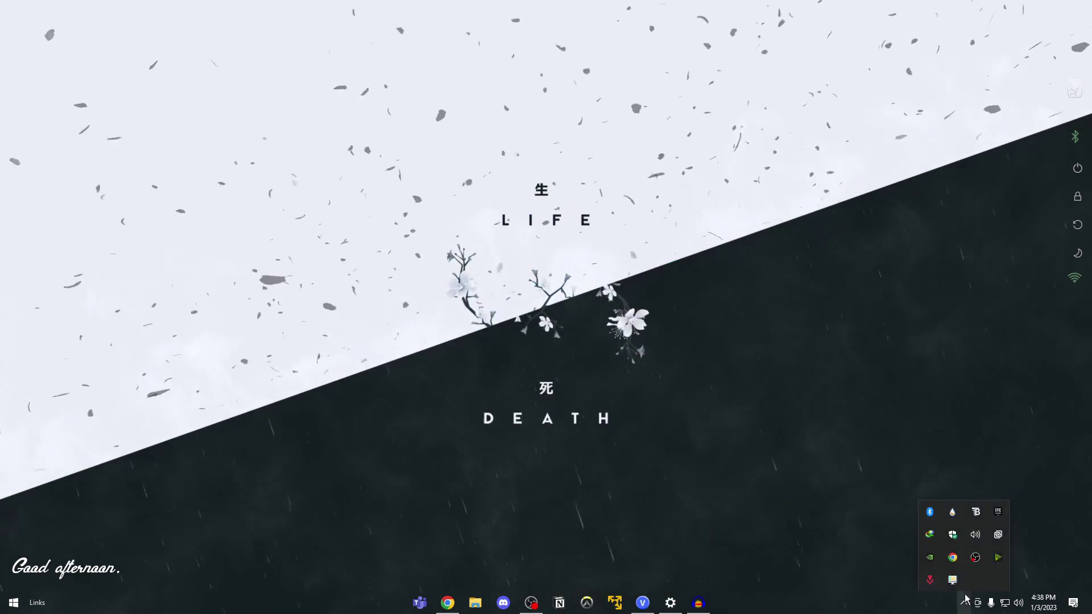
right_click(951, 580)
click(942, 577)
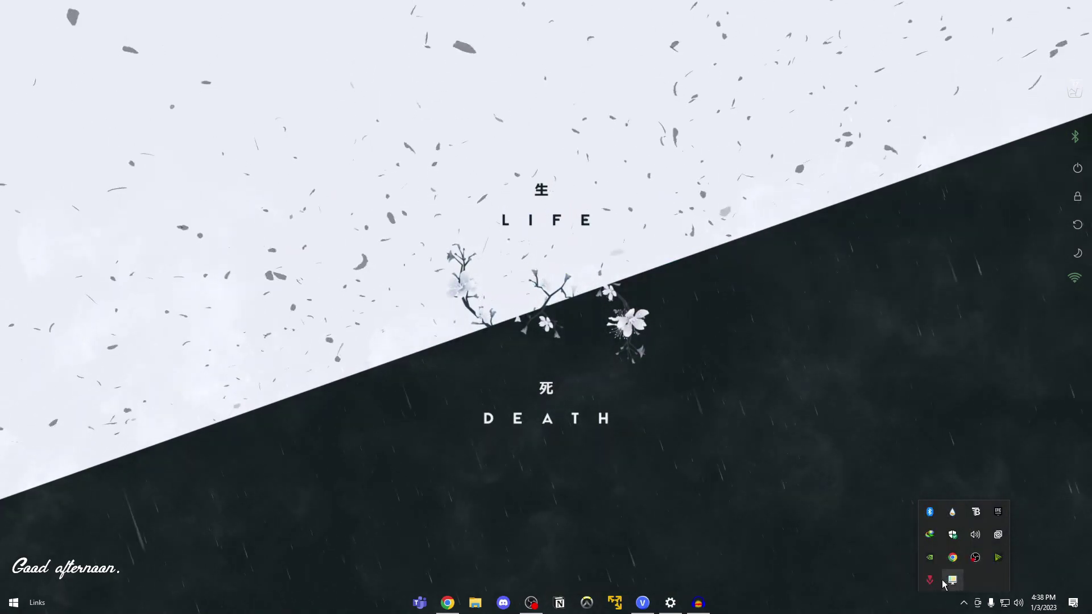
click(475, 603)
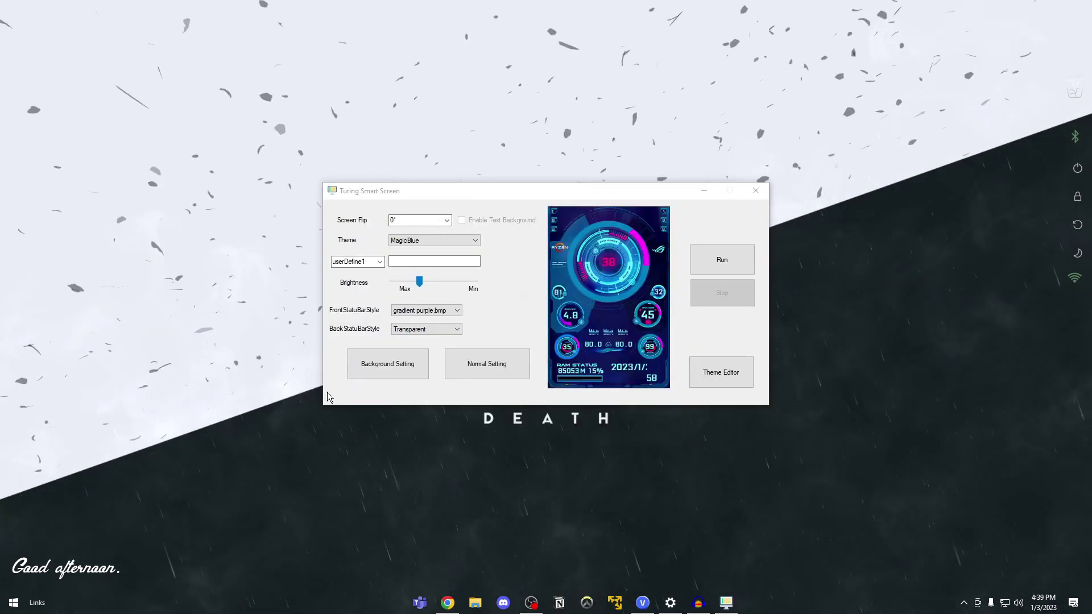
Preview the newly listed themes 320x480 mod 09 random background, ROG 3 and ROG 4.
click(455, 240)
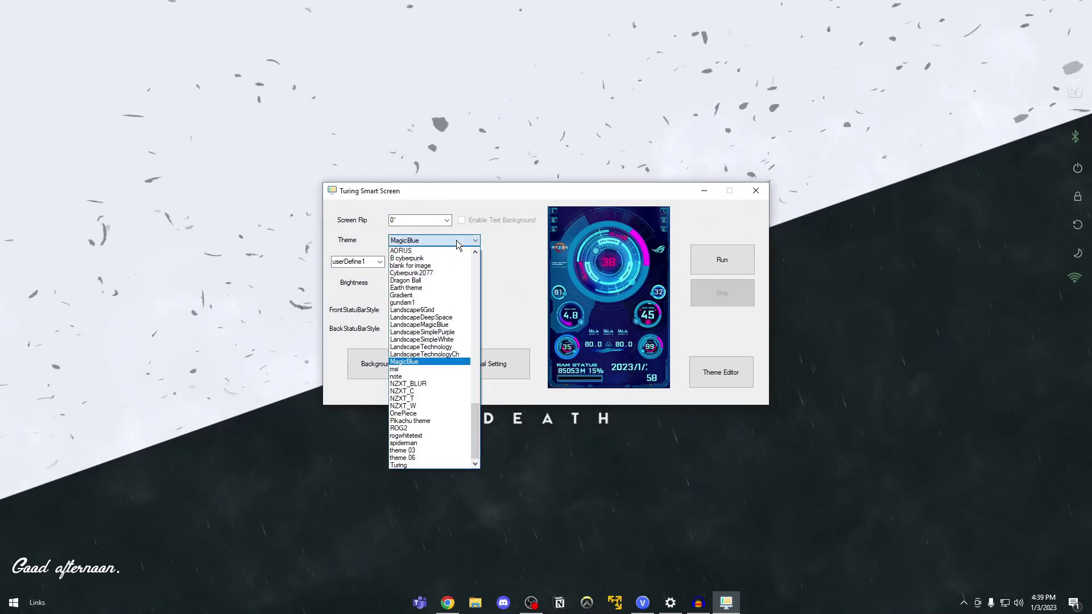
click(480, 342)
drag(480, 343, 481, 271)
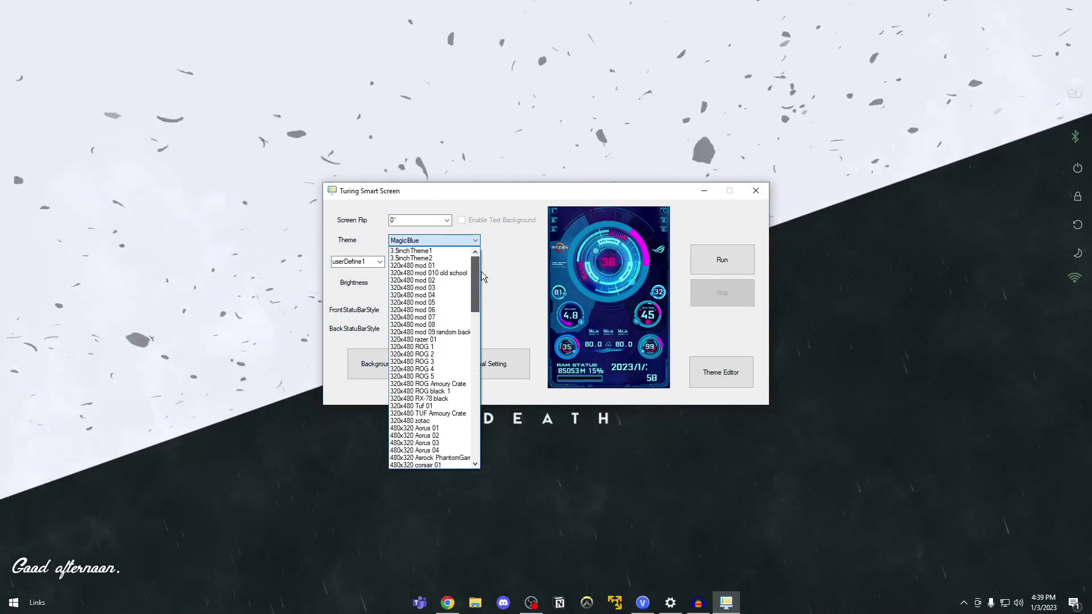
click(441, 332)
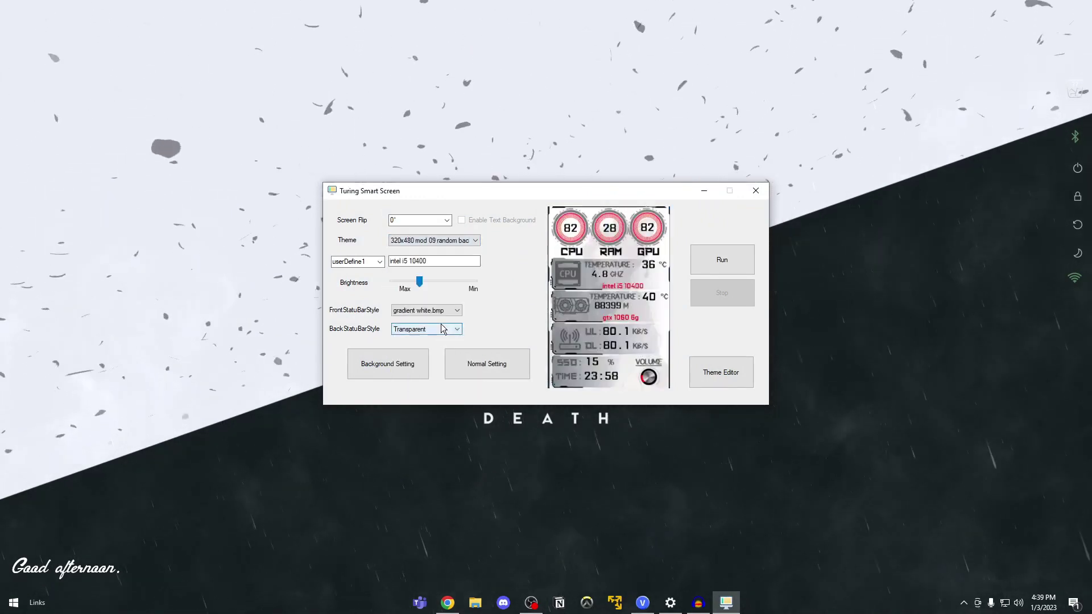
click(445, 242)
click(441, 257)
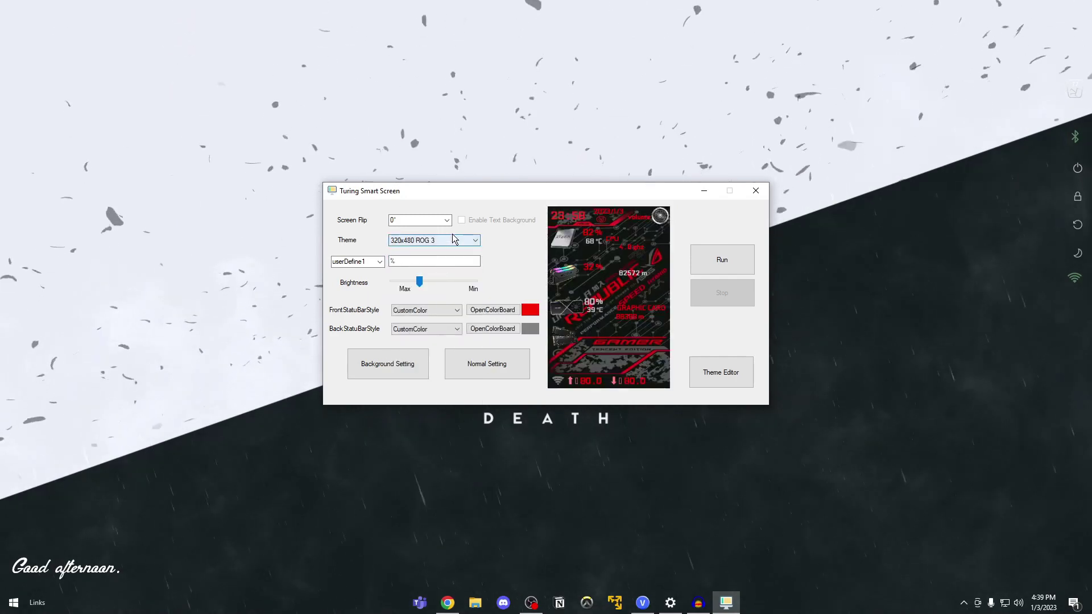
click(444, 245)
click(441, 257)
Select the 320x480 ROG Amoury Crate theme and run it on the display.
click(443, 241)
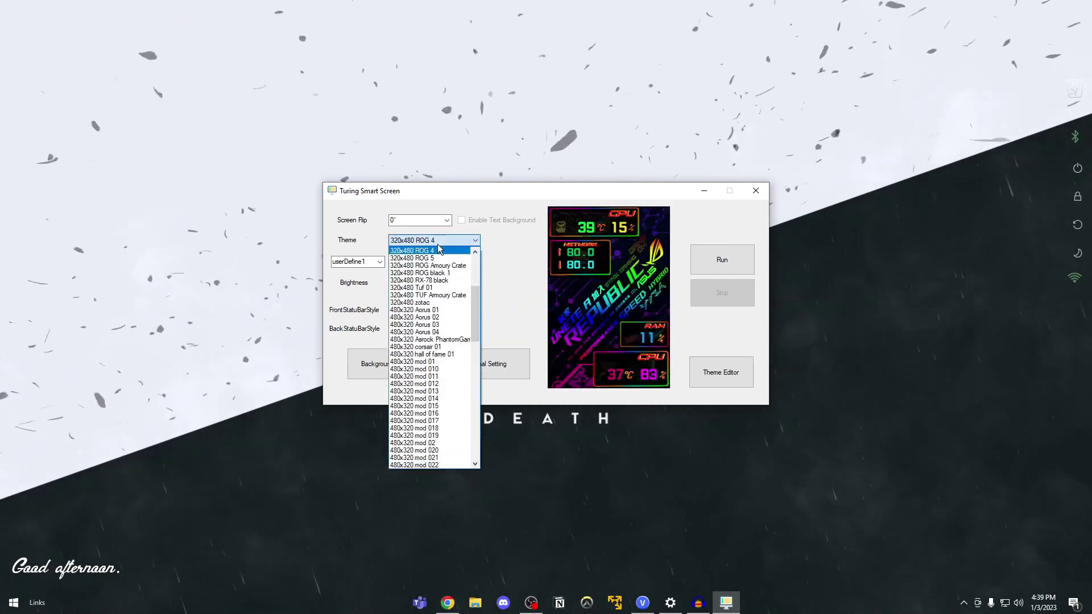
click(426, 265)
click(721, 260)
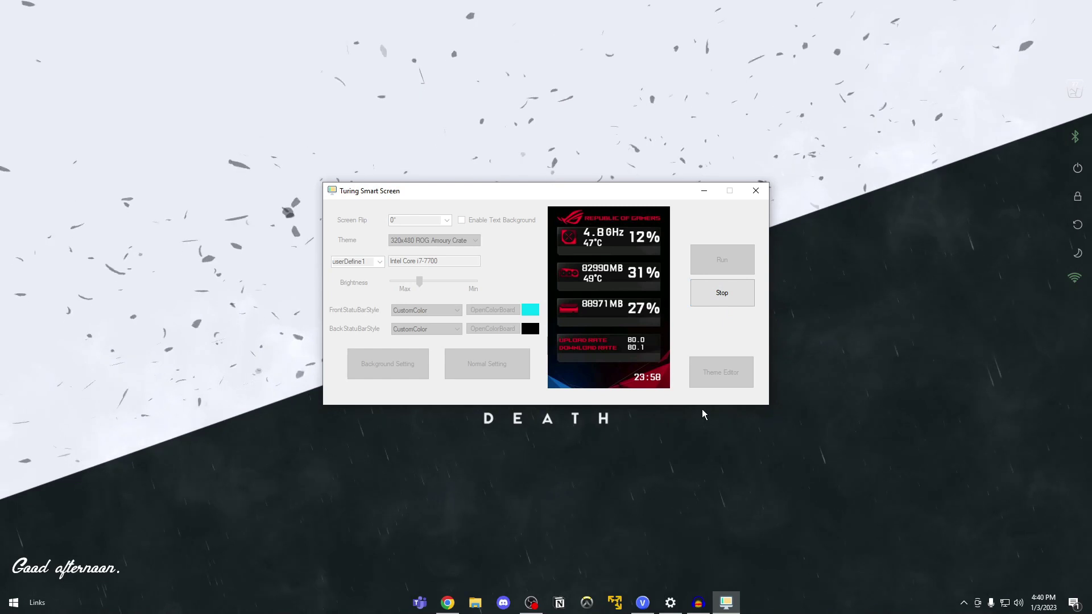